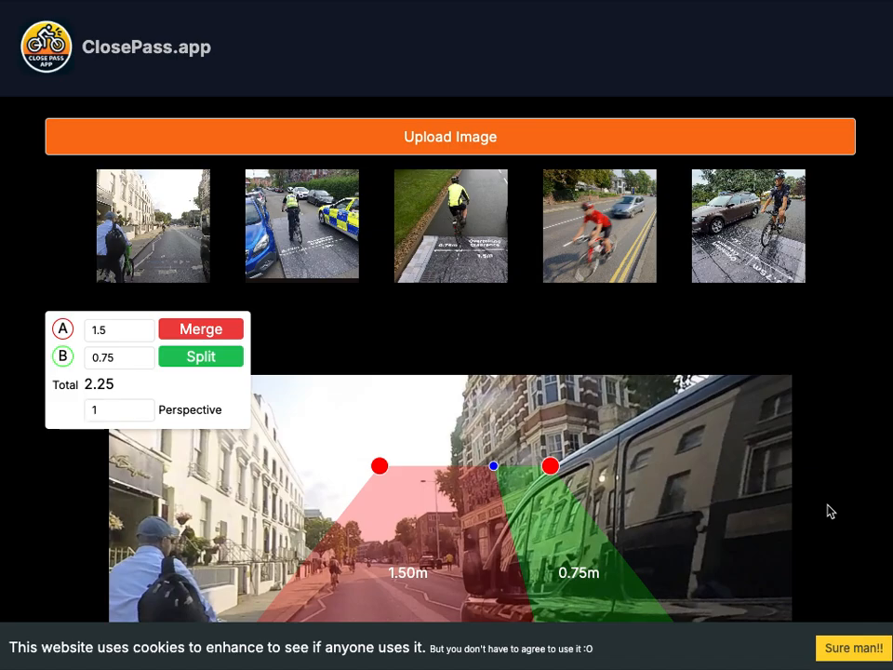
Load the fifth sample photo, with the cyclist riding beside the brown parked car
{"action": "scroll", "coordinate": [818, 502], "scroll_direction": "down", "scroll_amount": 6}
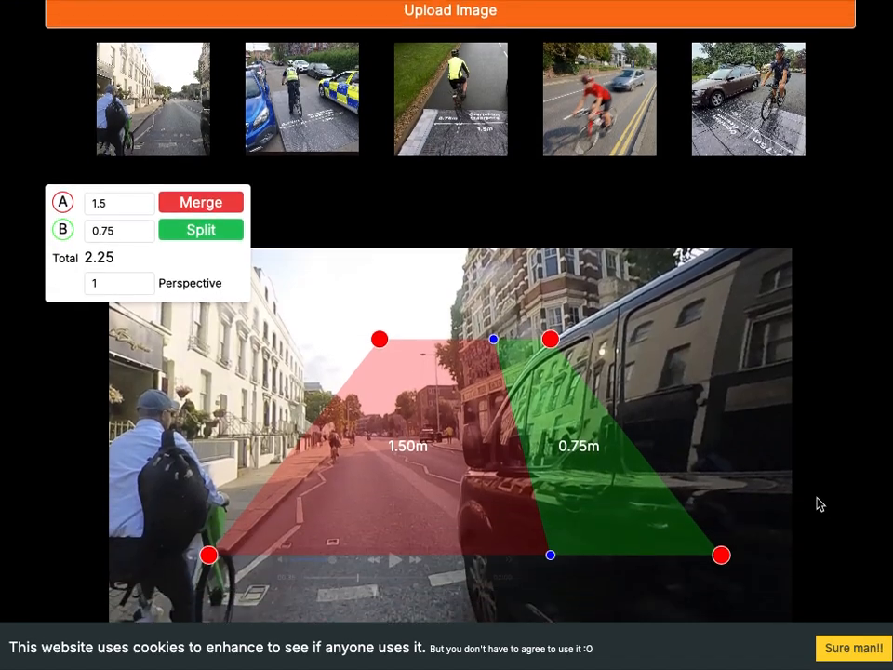
{"action": "scroll", "coordinate": [520, 570], "scroll_direction": "up", "scroll_amount": 1}
{"action": "scroll", "coordinate": [562, 519], "scroll_direction": "up", "scroll_amount": 4}
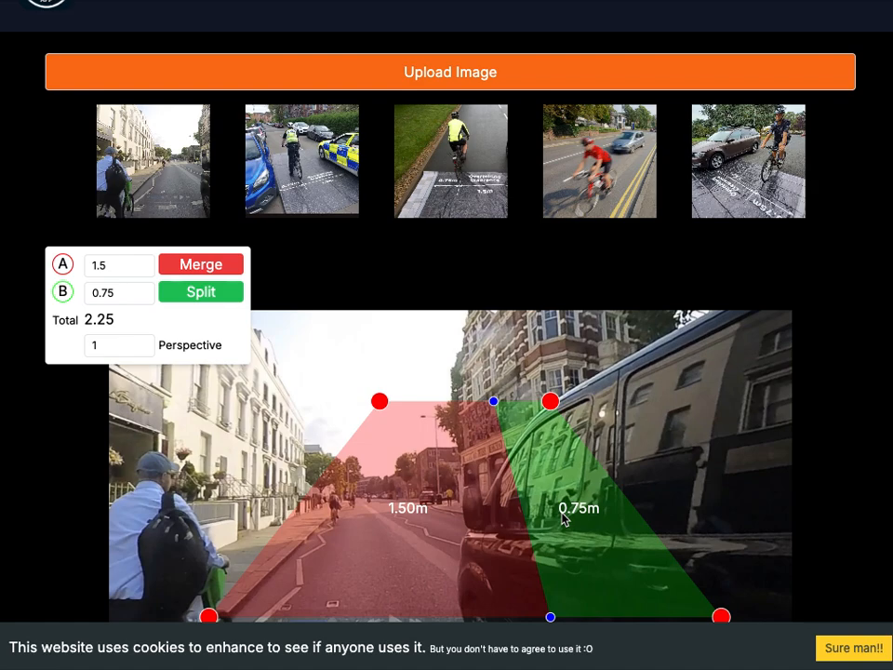
{"action": "left_click", "coordinate": [728, 182]}
{"action": "scroll", "coordinate": [797, 602], "scroll_direction": "down", "scroll_amount": 2}
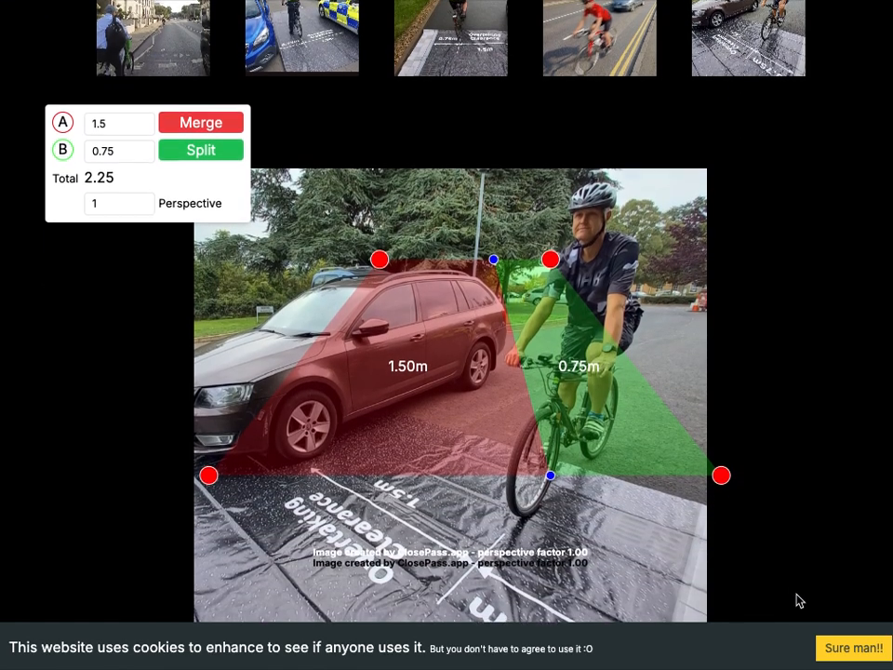
{"action": "scroll", "coordinate": [797, 602], "scroll_direction": "down", "scroll_amount": 2}
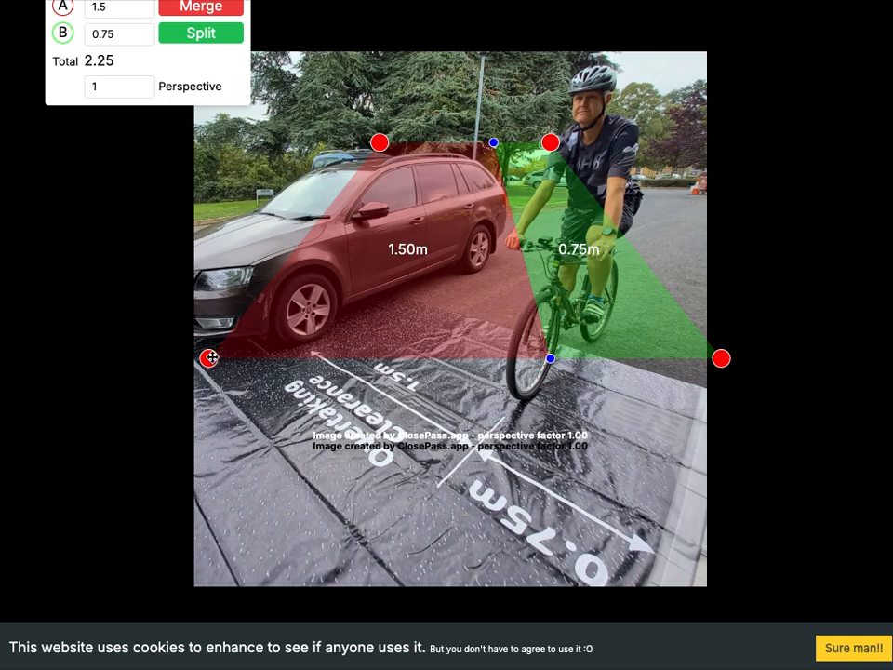
Fit the overlay's four corners to the ground, its near edge running from the car's front wheel to the outer end of the mat's 0.75m arrow
{"action": "left_click_drag", "start_coordinate": [208, 359], "coordinate": [313, 353]}
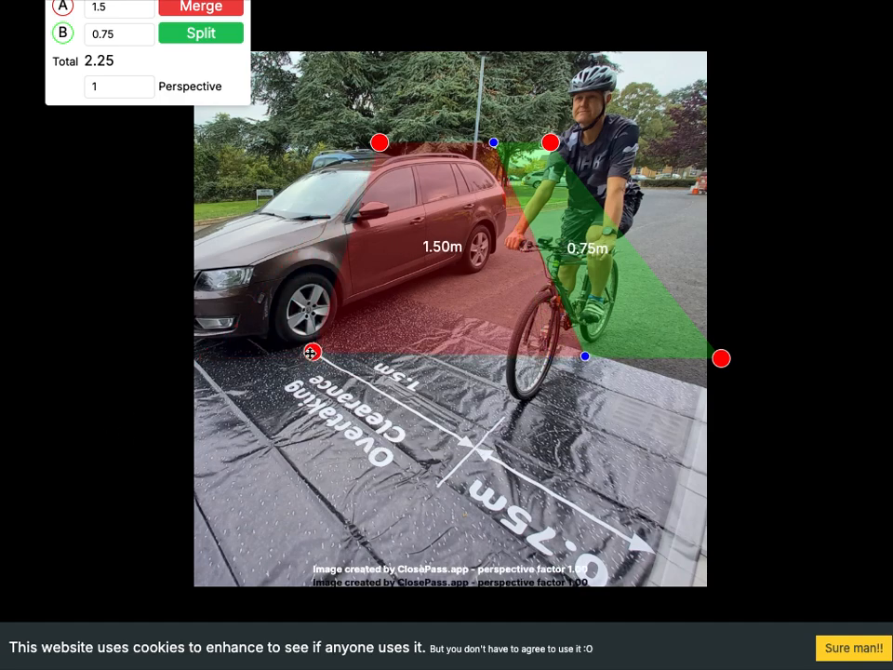
{"action": "left_click_drag", "start_coordinate": [381, 139], "coordinate": [529, 248]}
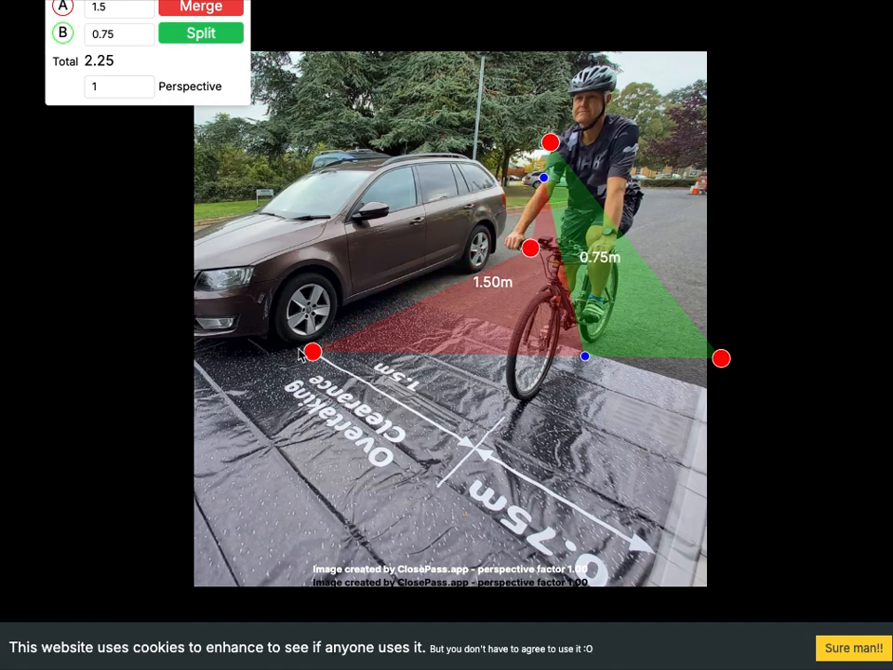
{"action": "left_click_drag", "start_coordinate": [312, 351], "coordinate": [303, 348]}
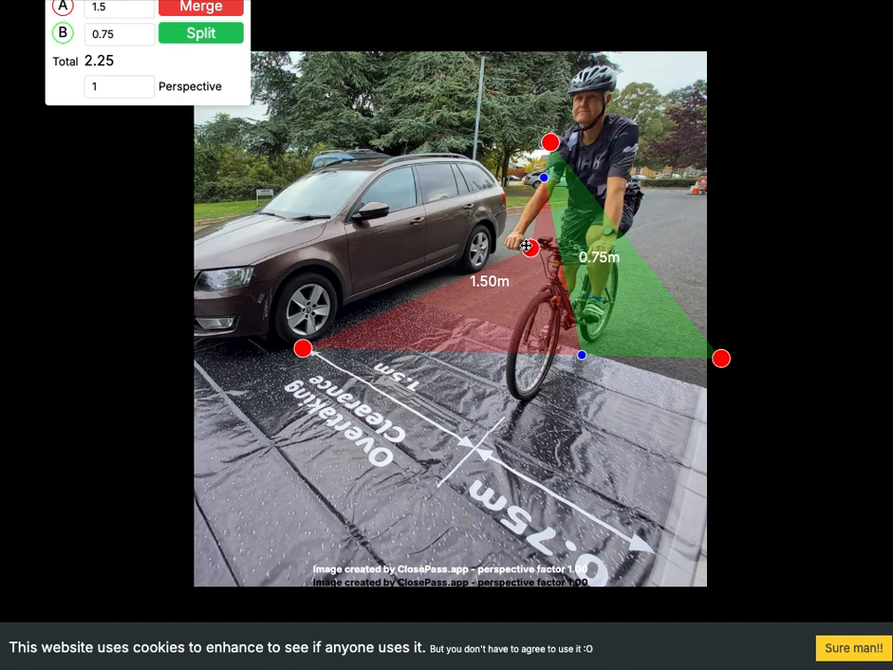
{"action": "mouse_move", "coordinate": [529, 248]}
{"action": "left_mouse_down"}
{"action": "mouse_move", "coordinate": [522, 242]}
{"action": "mouse_move", "coordinate": [525, 248]}
{"action": "left_mouse_up"}
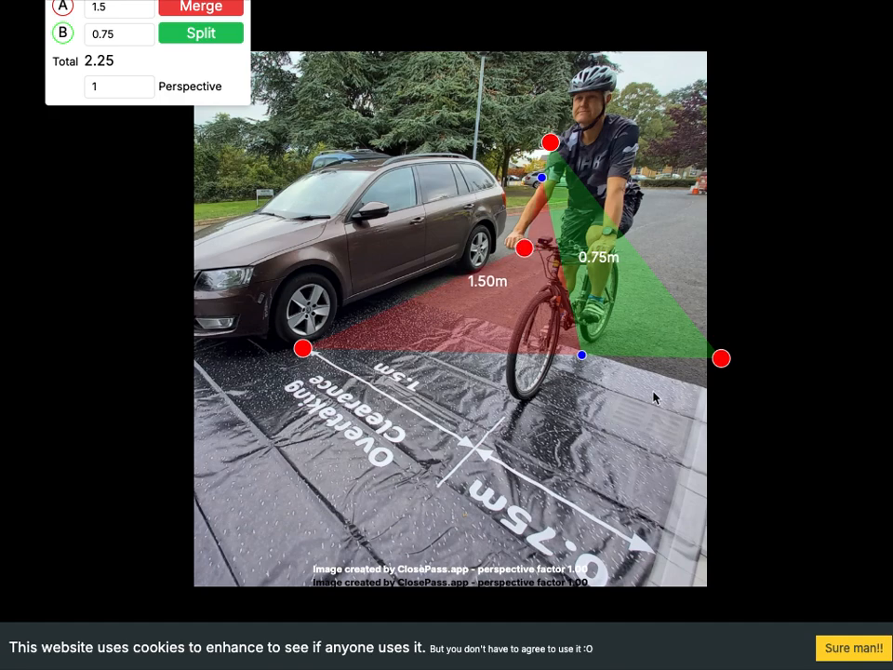
{"action": "left_click_drag", "start_coordinate": [716, 358], "coordinate": [653, 551]}
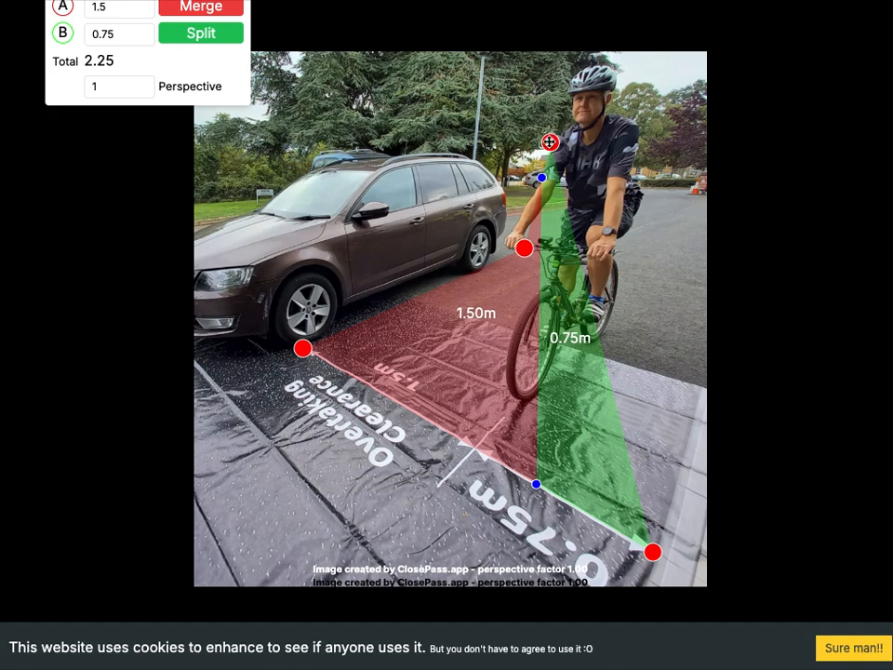
{"action": "left_click_drag", "start_coordinate": [550, 142], "coordinate": [743, 271]}
{"action": "left_click_drag", "start_coordinate": [524, 247], "coordinate": [609, 216]}
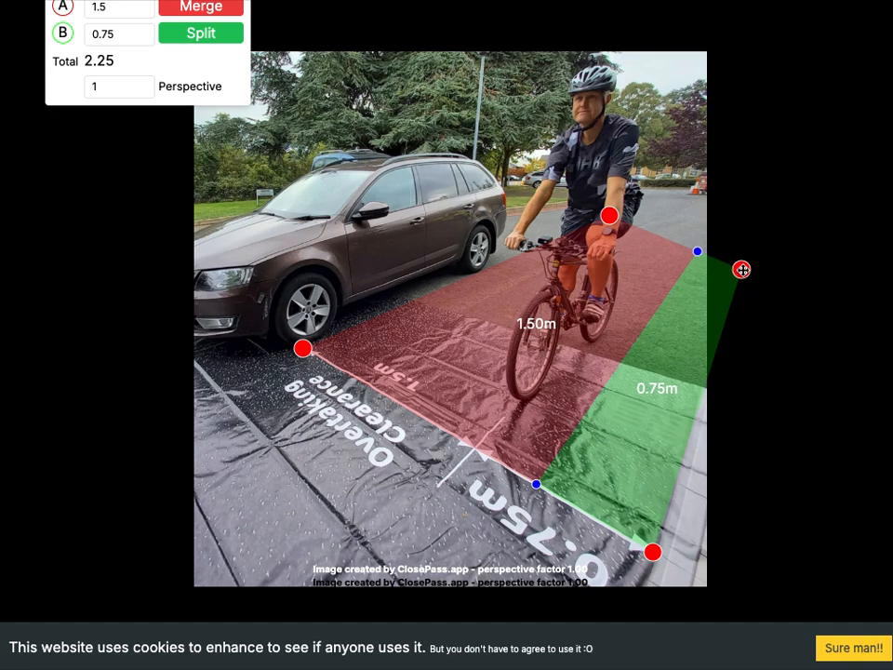
{"action": "left_click_drag", "start_coordinate": [742, 268], "coordinate": [763, 251]}
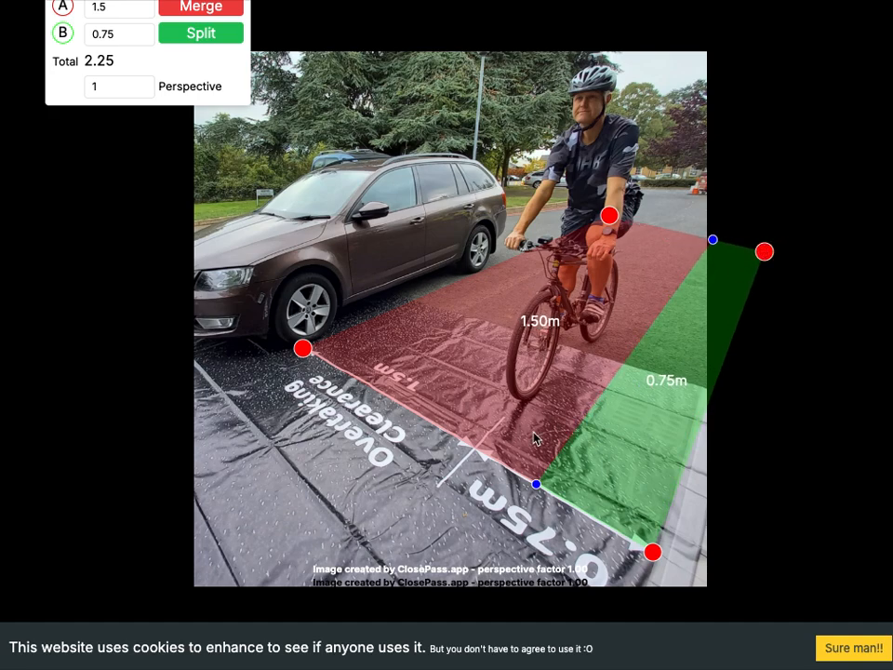
Set the perspective factor to 1.77 so the zone divider meets the mat's mark between 1.5m and 0.75m
{"action": "scroll", "coordinate": [229, 209], "scroll_direction": "up", "scroll_amount": 1}
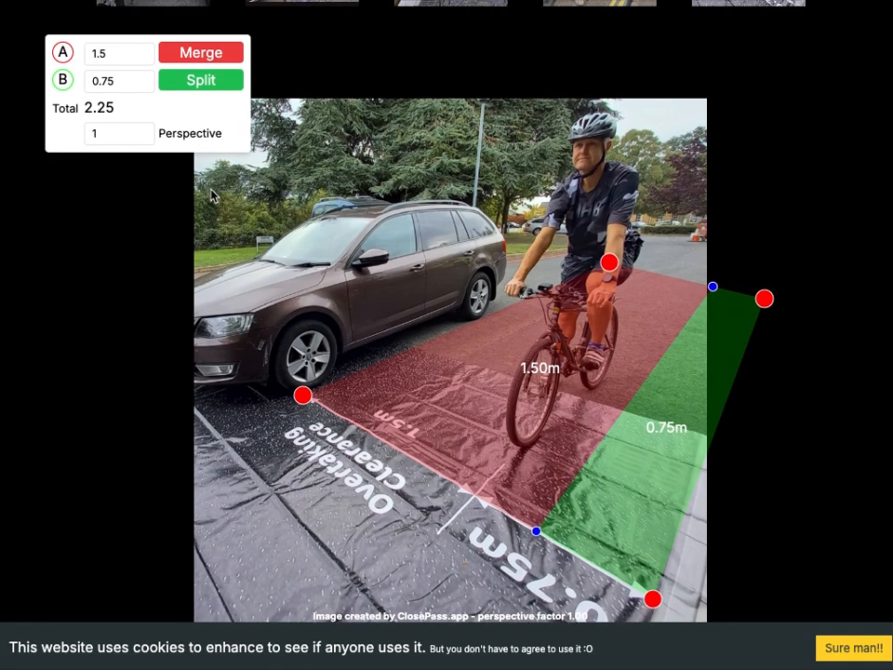
{"action": "scroll", "coordinate": [214, 197], "scroll_direction": "down", "scroll_amount": 1}
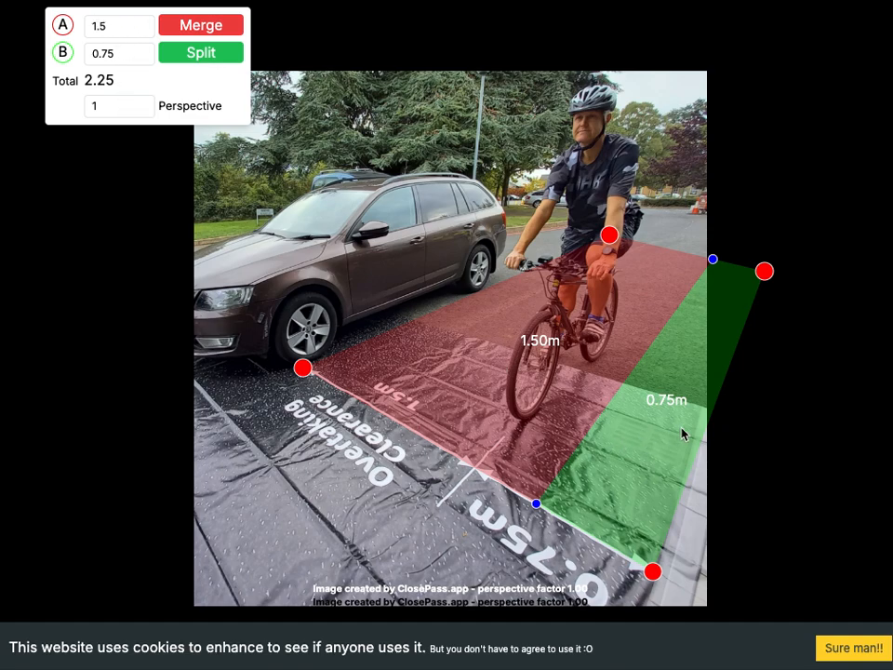
{"action": "left_click", "coordinate": [140, 110]}
{"action": "left_click", "coordinate": [141, 104]}
{"action": "left_click", "coordinate": [140, 104]}
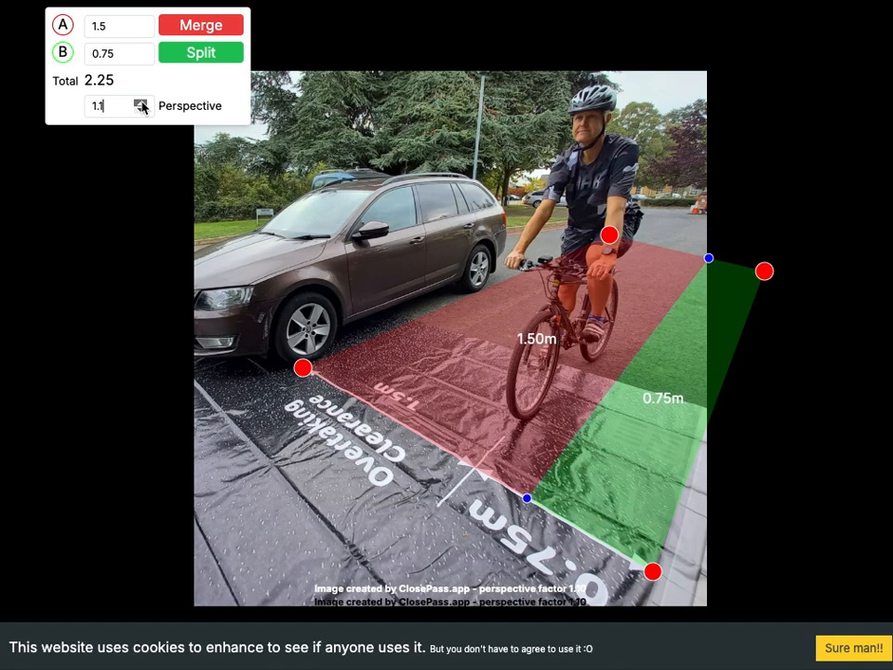
{"action": "left_click", "coordinate": [140, 105]}
{"action": "left_click", "coordinate": [140, 104]}
{"action": "left_click_drag", "start_coordinate": [140, 106], "coordinate": [140, 106]}
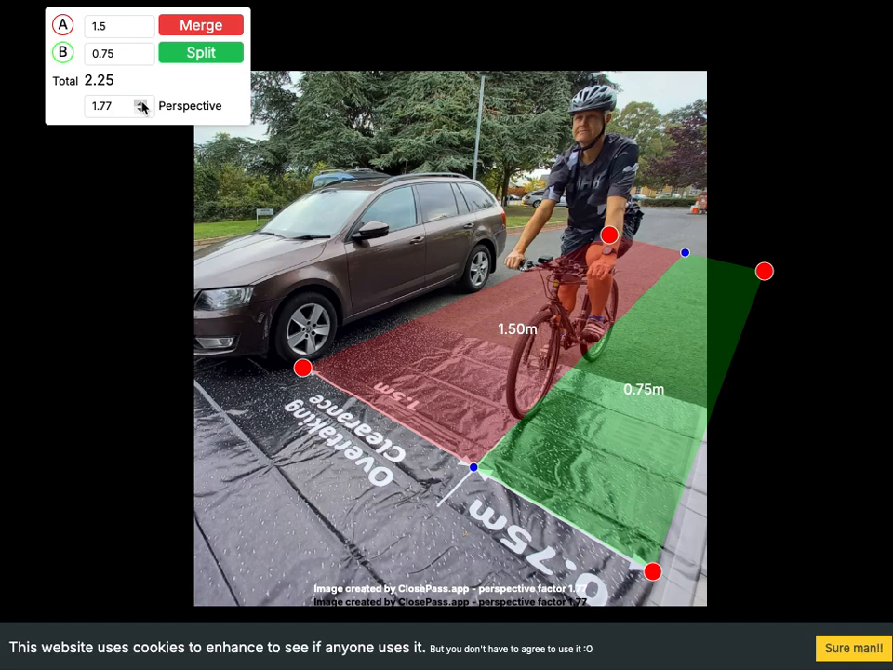
Load the third sample photo, with the cyclist in yellow riding beside the white car
{"action": "scroll", "coordinate": [163, 249], "scroll_direction": "down", "scroll_amount": 1}
{"action": "scroll", "coordinate": [163, 250], "scroll_direction": "up", "scroll_amount": 2}
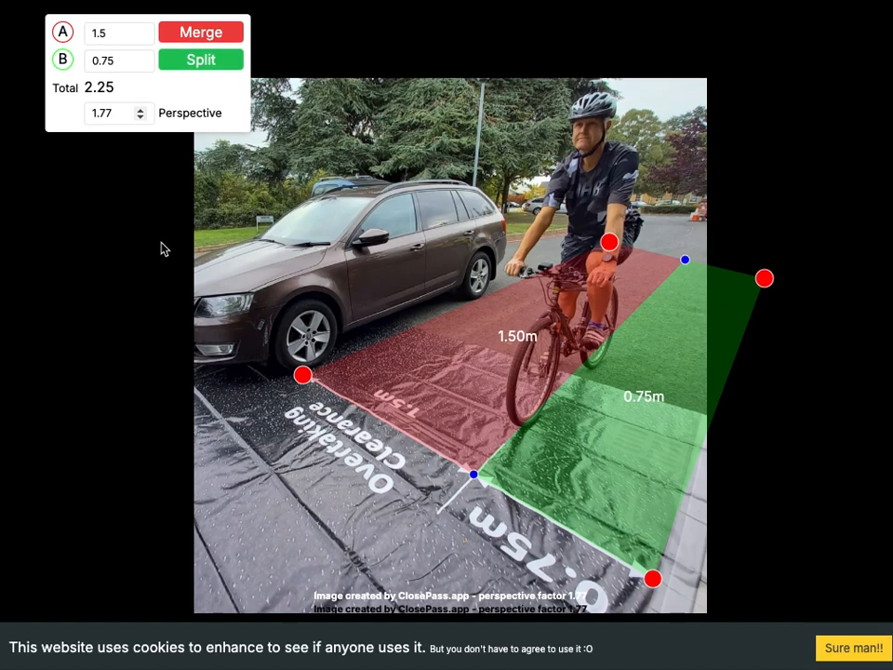
{"action": "scroll", "coordinate": [162, 250], "scroll_direction": "up", "scroll_amount": 1}
{"action": "scroll", "coordinate": [160, 249], "scroll_direction": "down", "scroll_amount": 1}
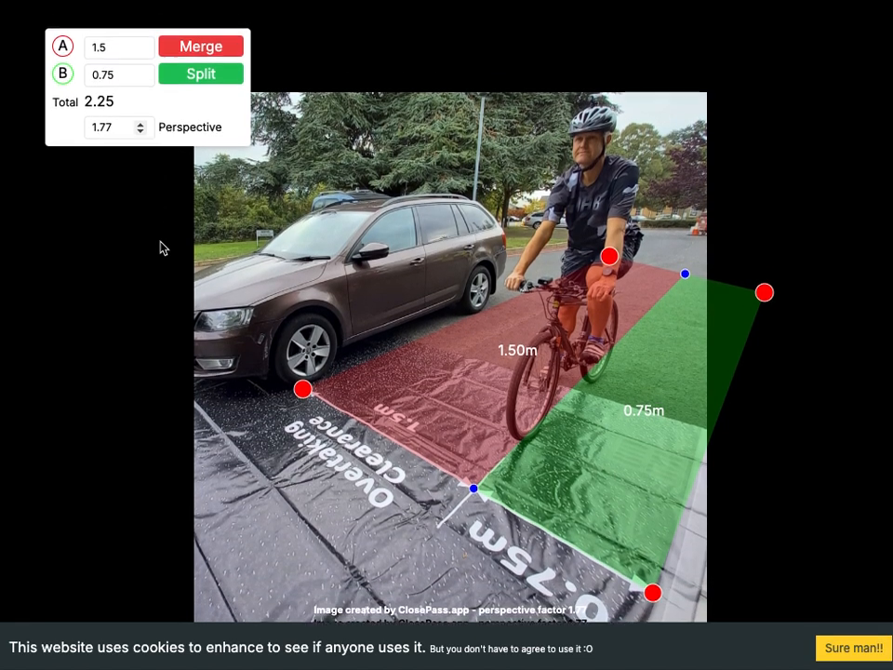
{"action": "scroll", "coordinate": [160, 249], "scroll_direction": "up", "scroll_amount": 3}
{"action": "scroll", "coordinate": [195, 243], "scroll_direction": "up", "scroll_amount": 3}
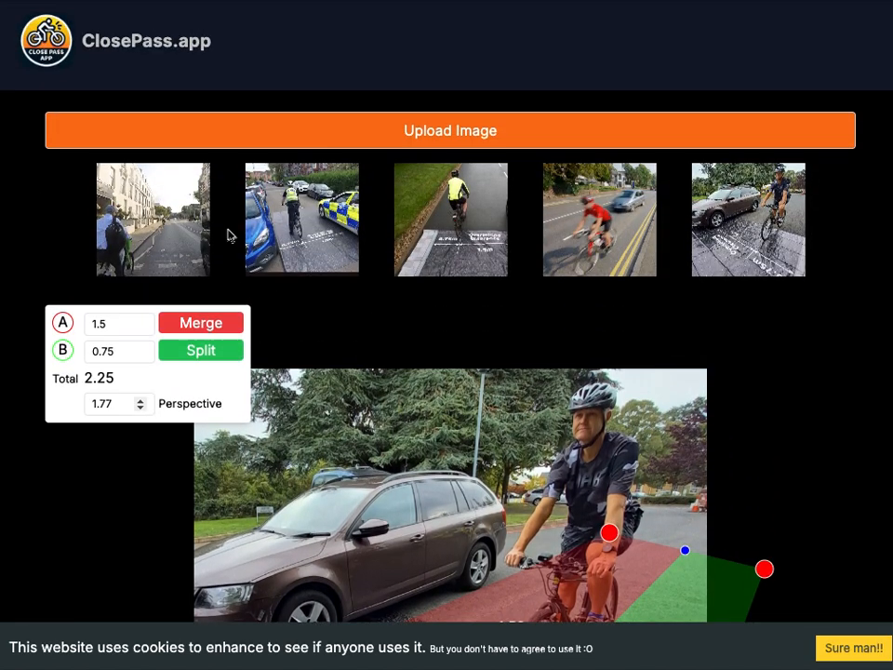
{"action": "scroll", "coordinate": [261, 219], "scroll_direction": "down", "scroll_amount": 1}
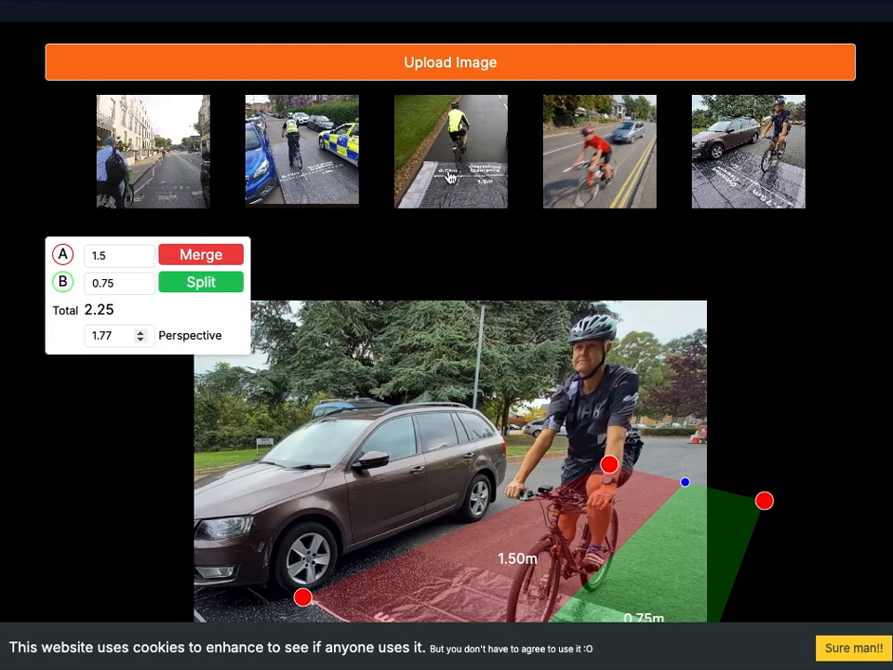
{"action": "left_click", "coordinate": [455, 176]}
{"action": "scroll", "coordinate": [469, 213], "scroll_direction": "down", "scroll_amount": 2}
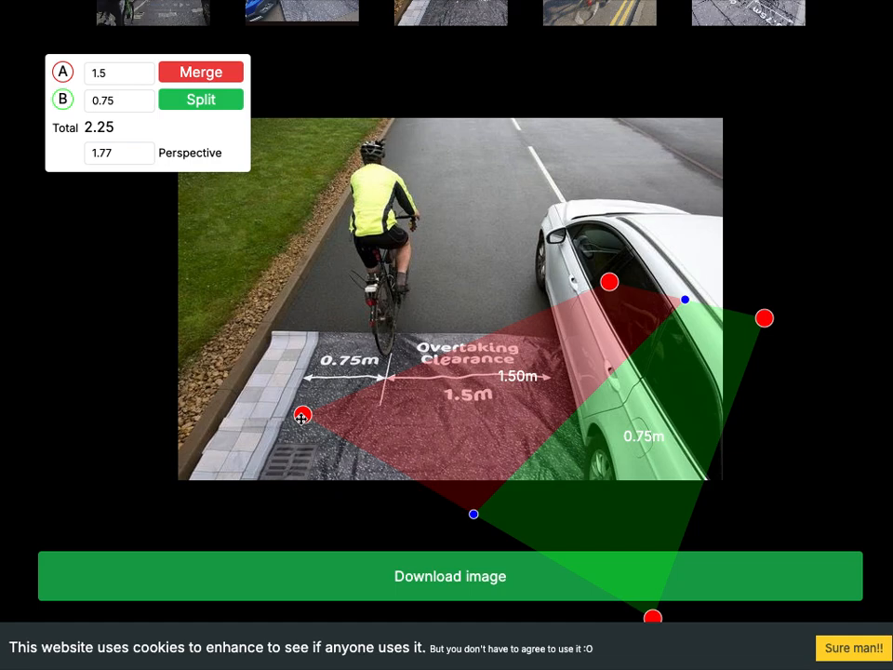
{"action": "left_click_drag", "start_coordinate": [301, 418], "coordinate": [251, 365]}
{"action": "scroll", "coordinate": [586, 430], "scroll_direction": "up", "scroll_amount": 1}
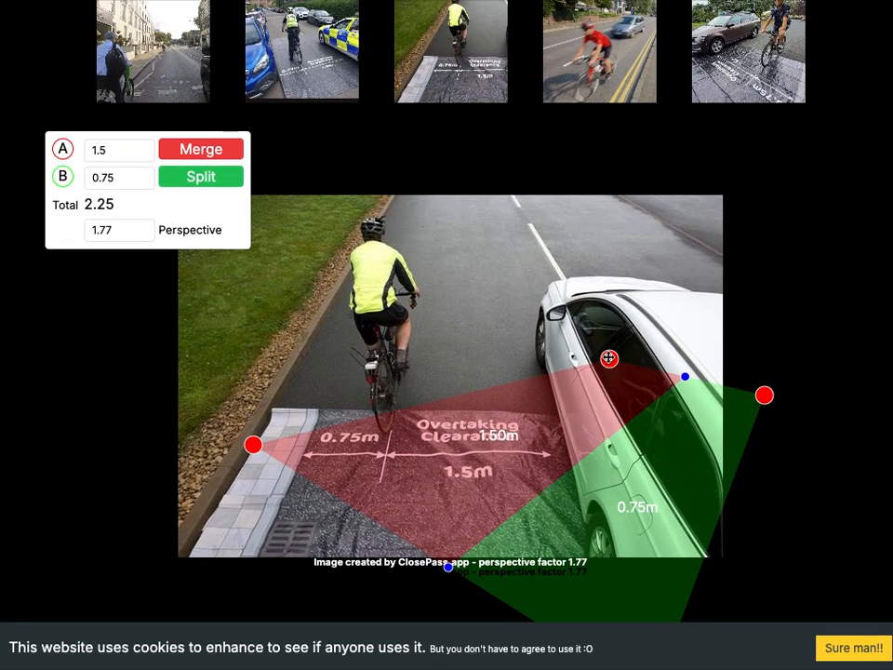
{"action": "left_click_drag", "start_coordinate": [609, 358], "coordinate": [388, 221]}
{"action": "scroll", "coordinate": [389, 221], "scroll_direction": "down", "scroll_amount": 3}
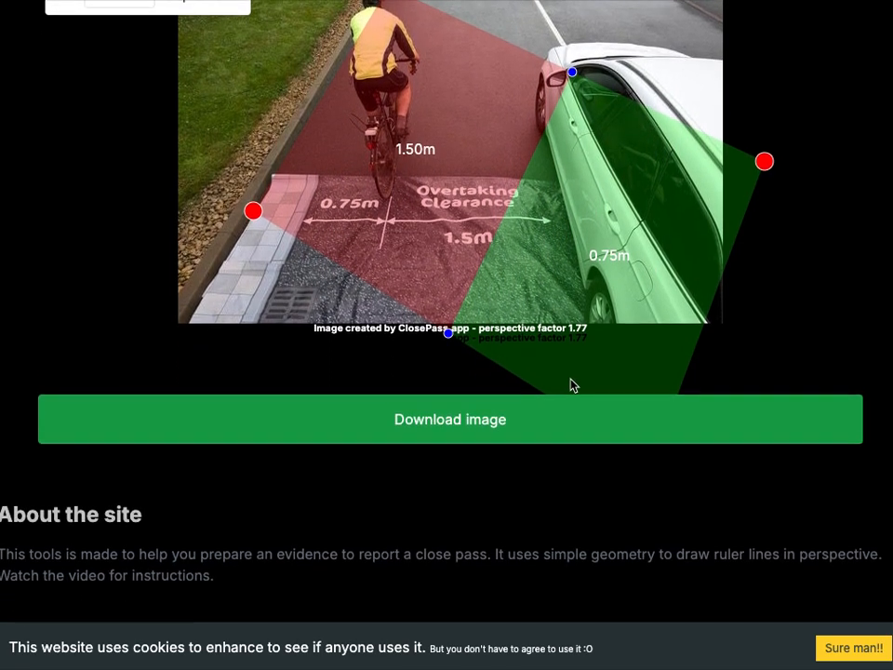
{"action": "scroll", "coordinate": [724, 299], "scroll_direction": "up", "scroll_amount": 1}
{"action": "left_click_drag", "start_coordinate": [772, 239], "coordinate": [633, 99]}
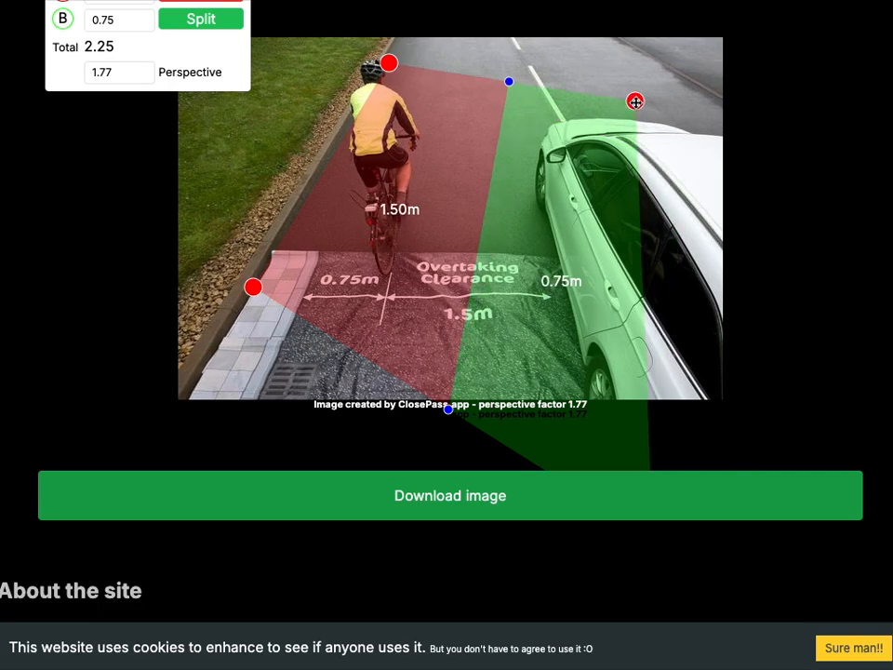
Reload the page to restore the default overlay, and open the sample photo of the yellow-jacketed cyclist and white car again
{"action": "scroll", "coordinate": [455, 472], "scroll_direction": "up", "scroll_amount": 2}
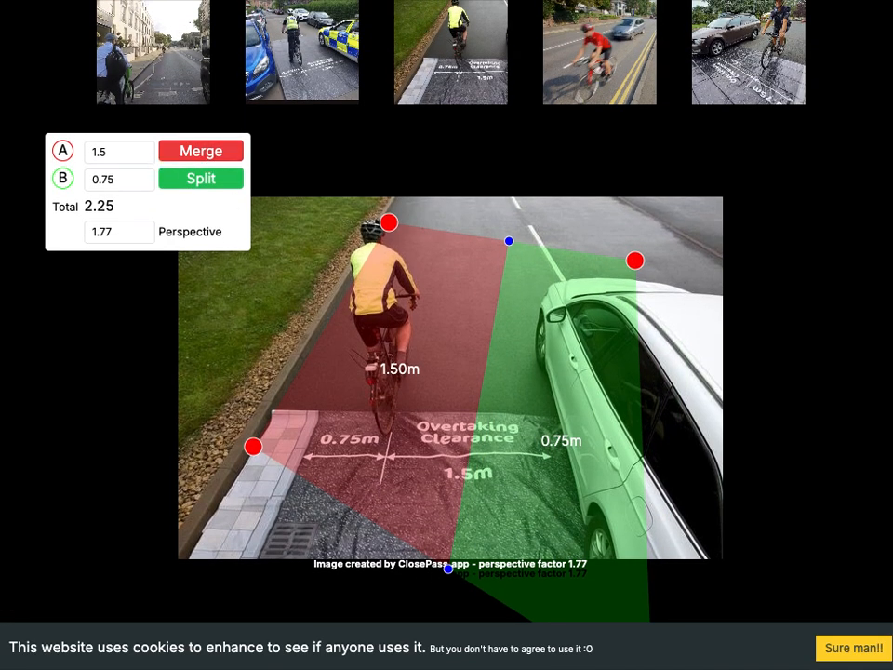
{"action": "key", "text": "ctrl+v"}
{"action": "scroll", "coordinate": [528, 534], "scroll_direction": "down", "scroll_amount": 2}
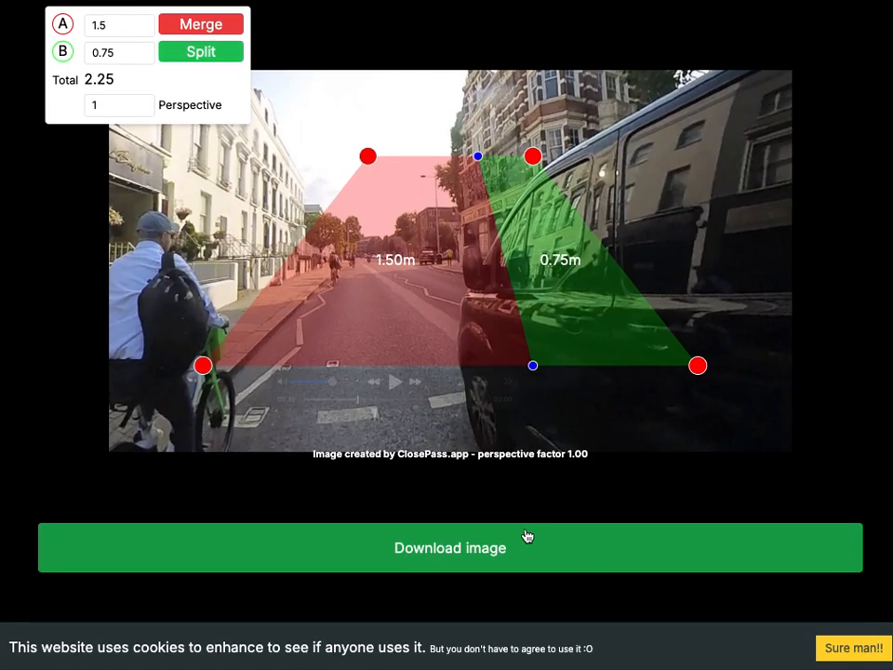
{"action": "scroll", "coordinate": [526, 536], "scroll_direction": "up", "scroll_amount": 3}
{"action": "left_click", "coordinate": [447, 65]}
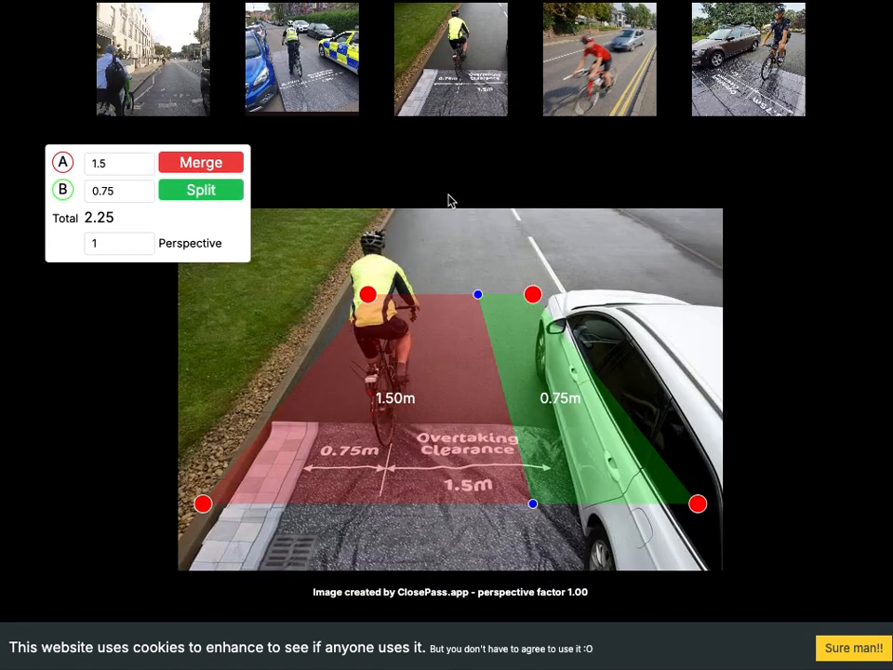
Merge zones A and B into one and fit its four corners to the cyclist's lane, between the kerb and the white centre line
{"action": "scroll", "coordinate": [438, 223], "scroll_direction": "down", "scroll_amount": 1}
{"action": "left_click_drag", "start_coordinate": [202, 401], "coordinate": [228, 401]}
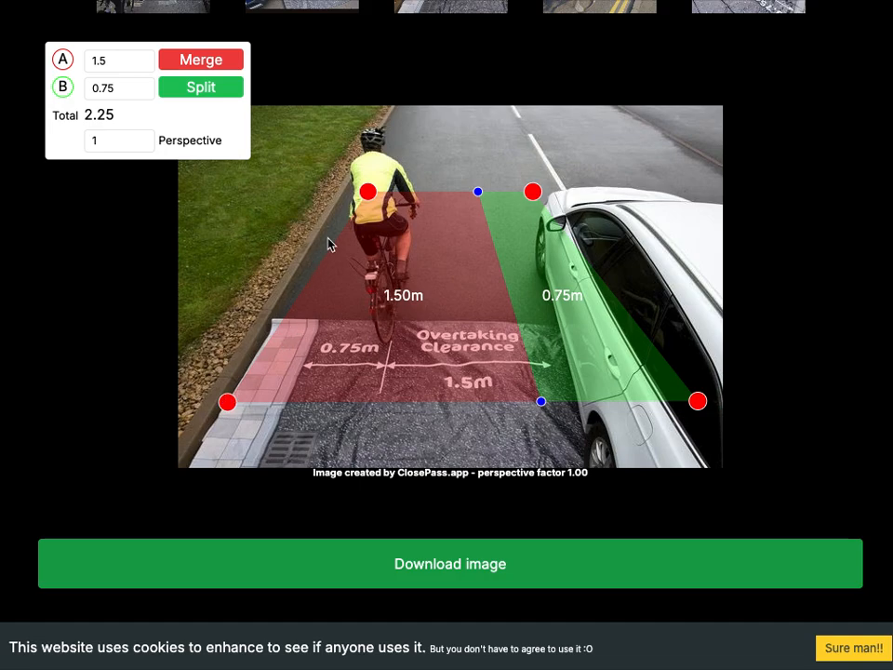
{"action": "left_click", "coordinate": [201, 63]}
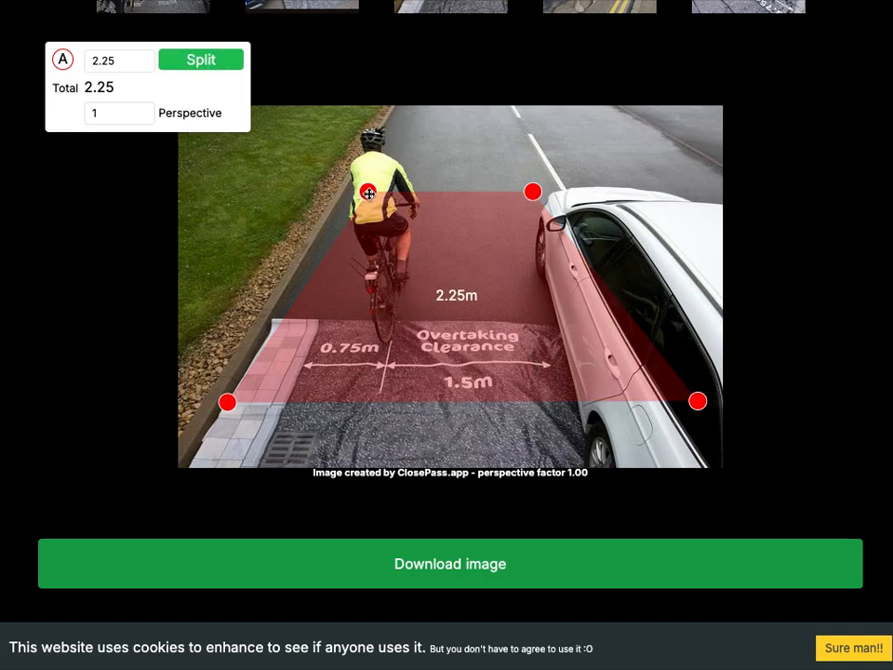
{"action": "left_click_drag", "start_coordinate": [367, 190], "coordinate": [361, 162]}
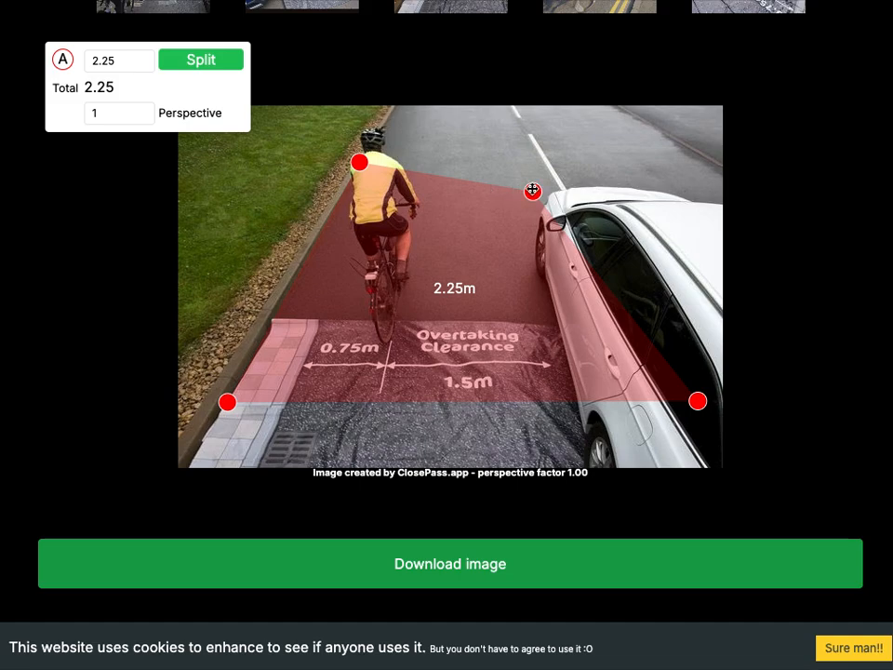
{"action": "left_click_drag", "start_coordinate": [532, 191], "coordinate": [544, 161]}
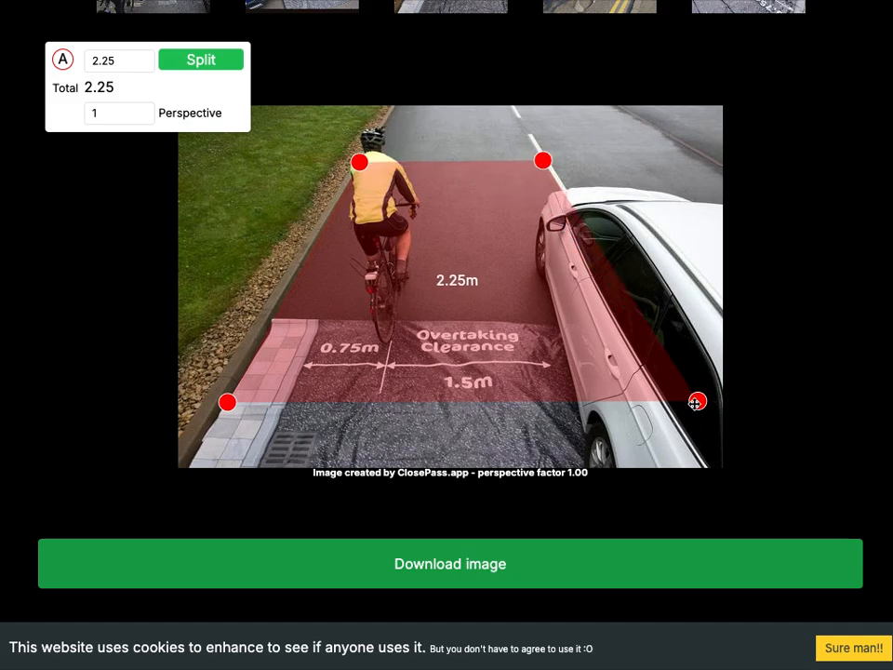
{"action": "left_click_drag", "start_coordinate": [696, 401], "coordinate": [690, 400]}
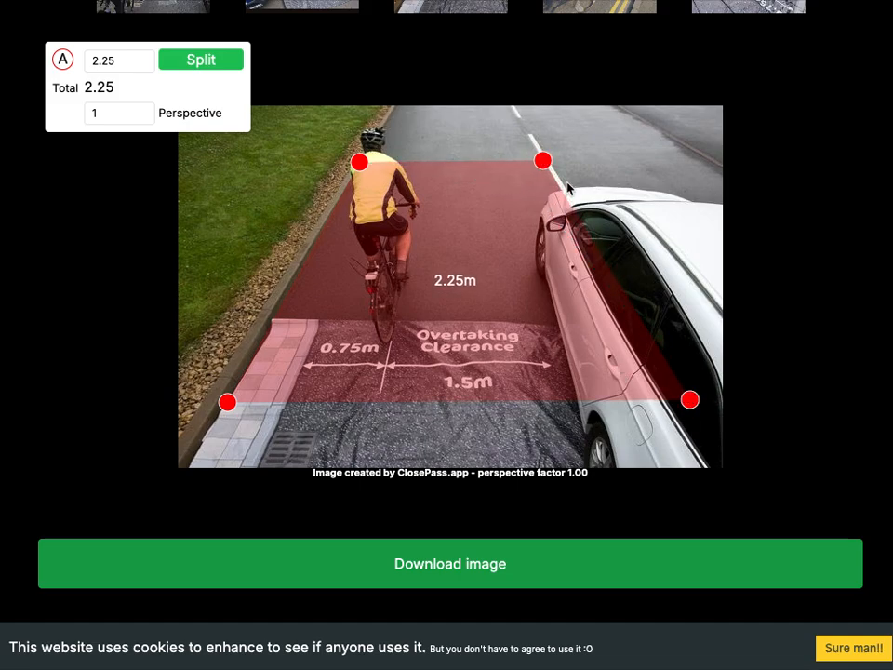
{"action": "left_click_drag", "start_coordinate": [543, 158], "coordinate": [525, 132]}
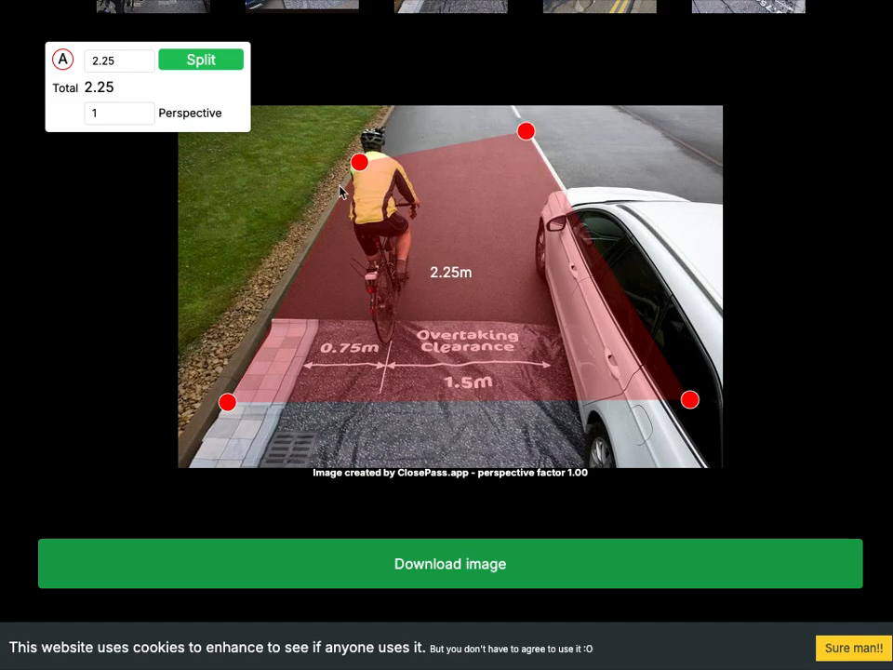
{"action": "left_click_drag", "start_coordinate": [360, 162], "coordinate": [380, 131]}
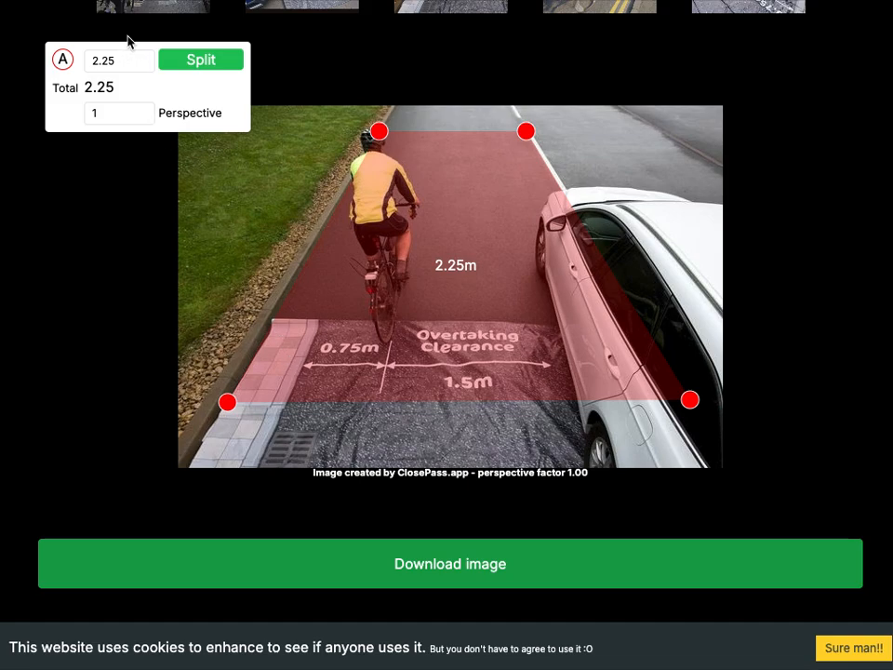
Split the single zone into A and B, set zone B to 2.25, and move their divider to the mat's inner kerb edge
{"action": "left_click", "coordinate": [187, 61]}
{"action": "left_click_drag", "start_coordinate": [121, 88], "coordinate": [81, 90]}
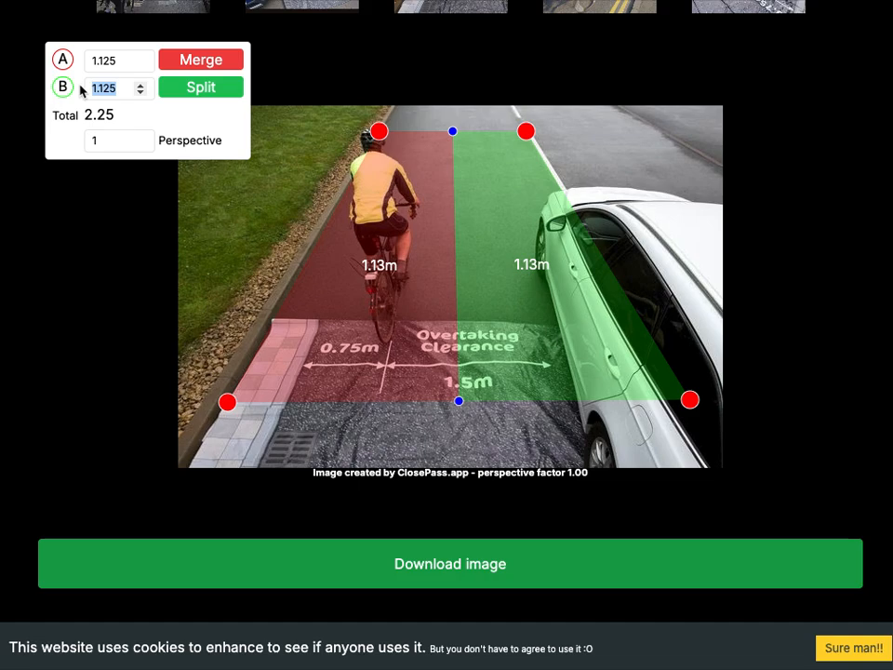
{"action": "type", "text": "2.25"}
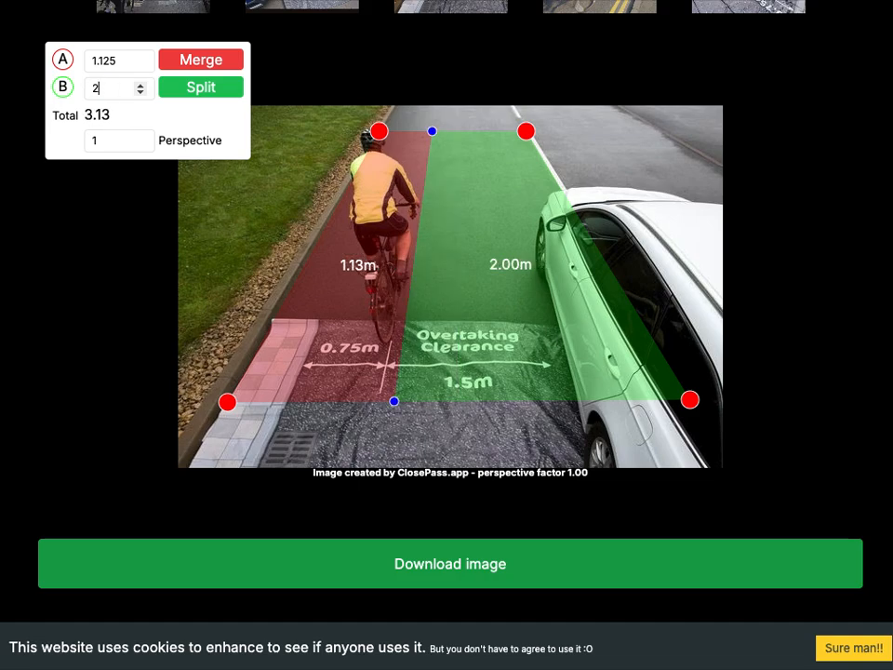
{"action": "left_click", "coordinate": [141, 65]}
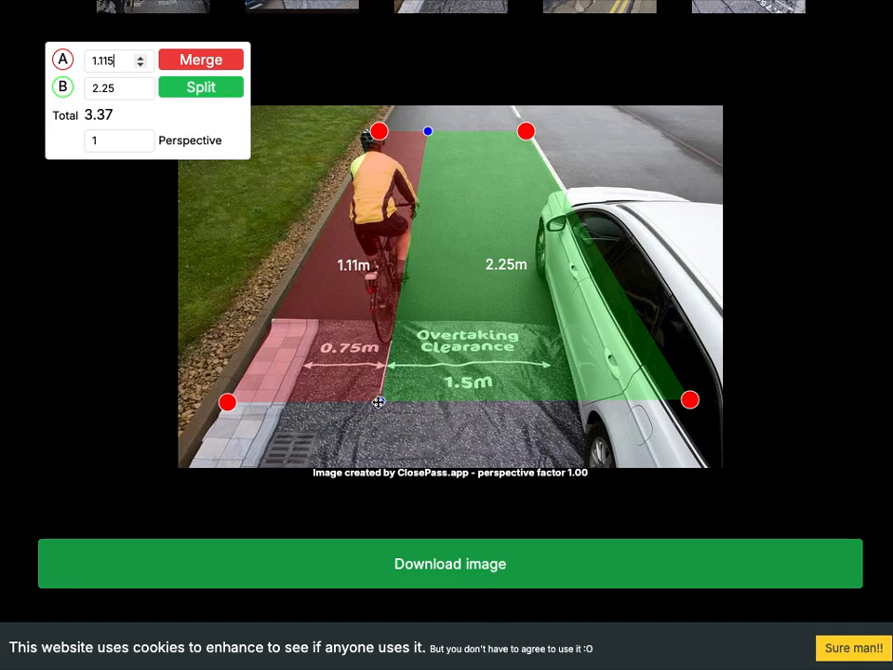
{"action": "left_click_drag", "start_coordinate": [380, 401], "coordinate": [290, 403]}
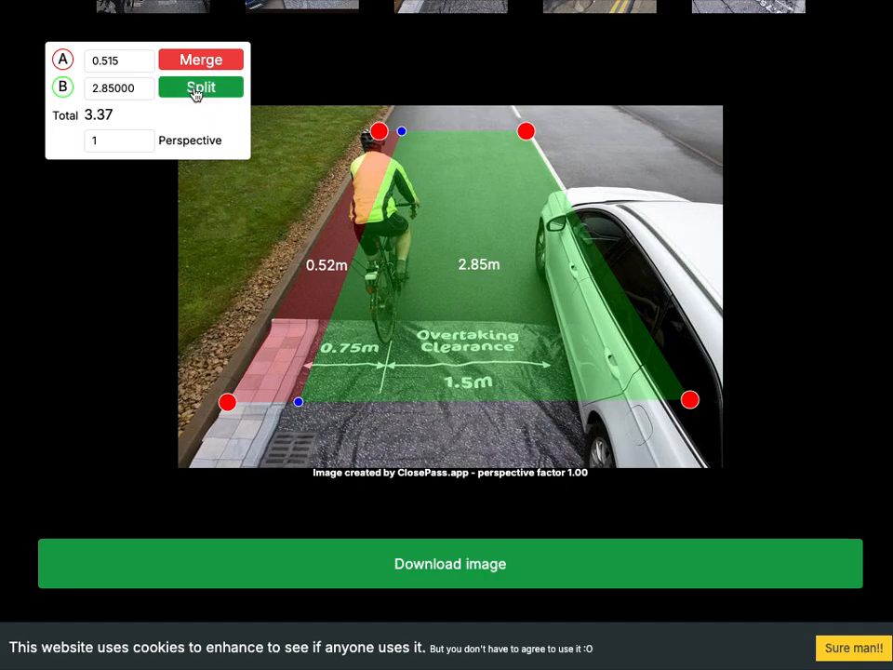
Split zone B to add a third zone, setting zone C to 1.5 and zone B to 0.75
{"action": "left_click_drag", "start_coordinate": [101, 85], "coordinate": [145, 88]}
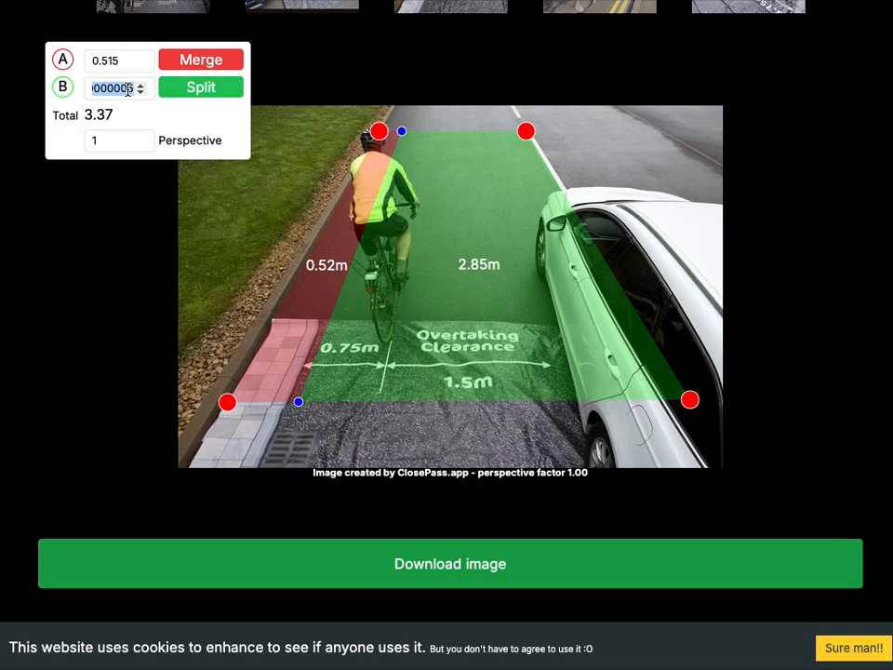
{"action": "left_click", "coordinate": [191, 87]}
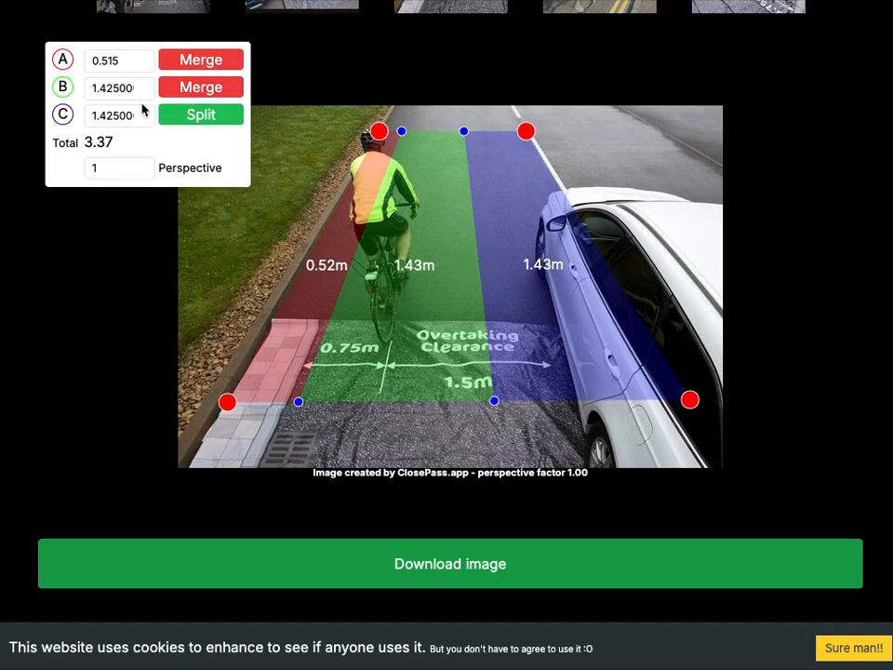
{"action": "double_click", "coordinate": [110, 114]}
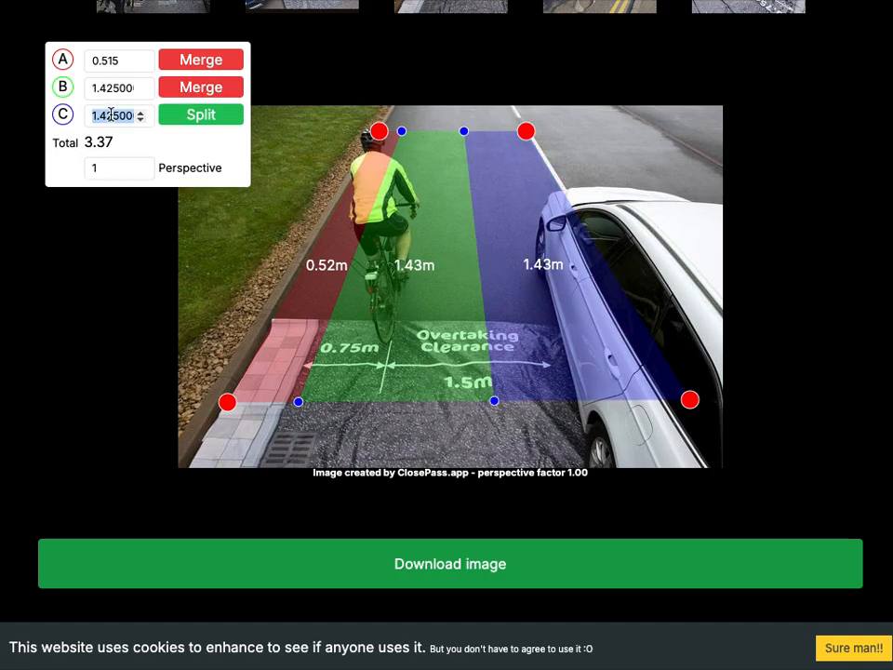
{"action": "type", "text": "1.5"}
{"action": "double_click", "coordinate": [116, 90]}
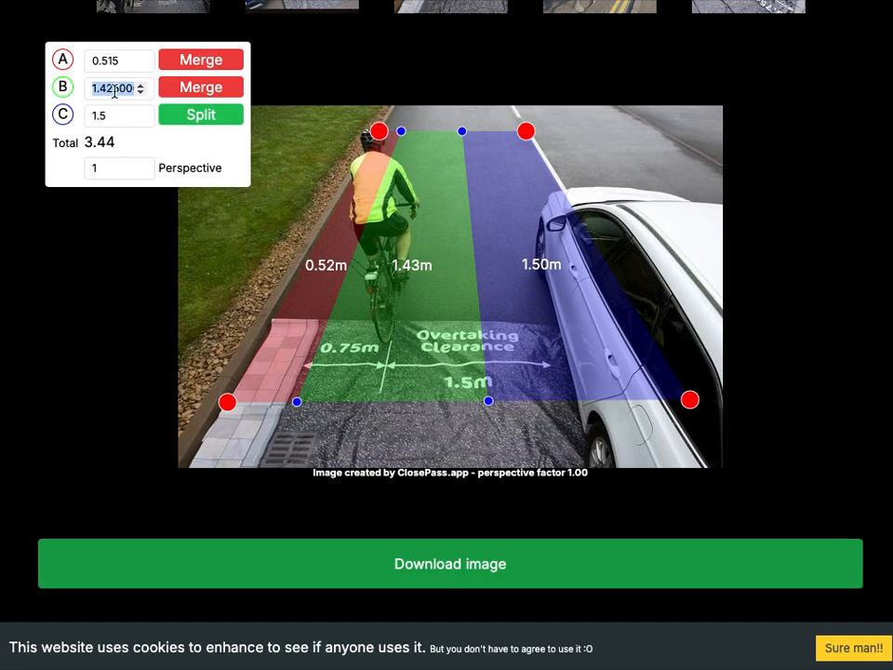
{"action": "type", "text": "0.75"}
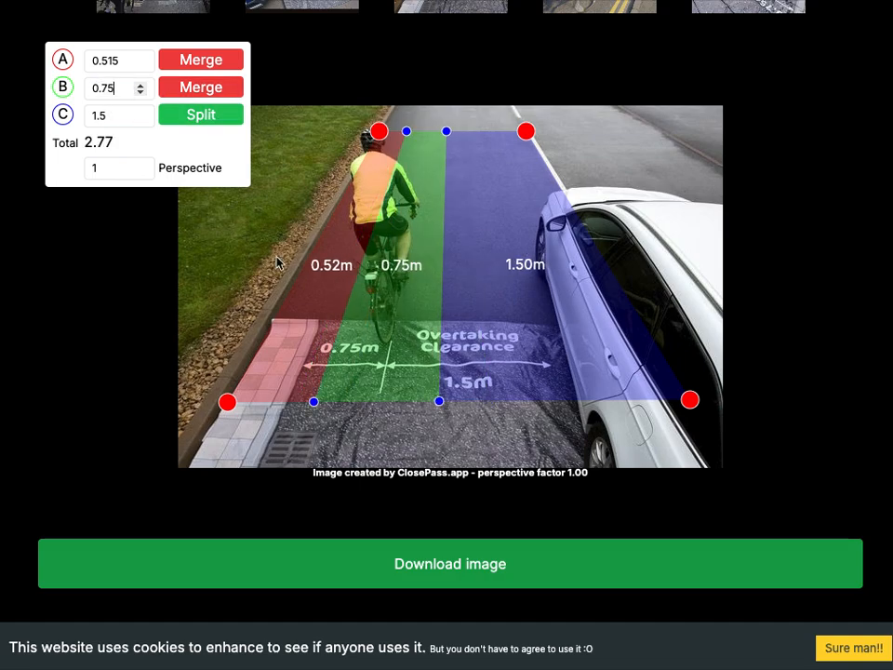
Reduce zone A's width to 0.345 to shift the zone dividers towards the kerb
{"action": "scroll", "coordinate": [406, 373], "scroll_direction": "down", "scroll_amount": 1}
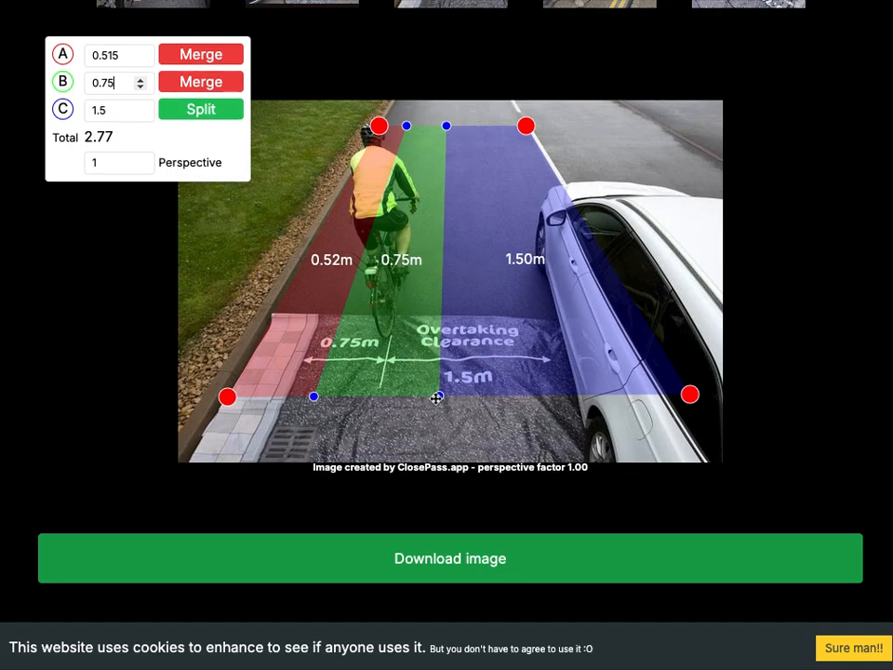
{"action": "left_click_drag", "start_coordinate": [140, 60], "coordinate": [141, 61]}
{"action": "left_click", "coordinate": [141, 59]}
{"action": "left_click", "coordinate": [140, 59]}
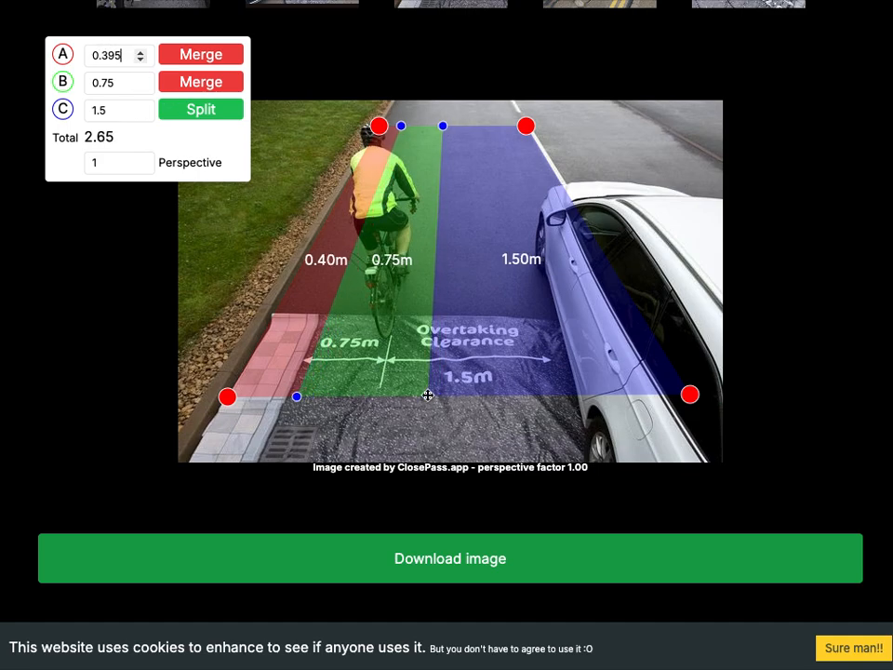
{"action": "mouse_move", "coordinate": [427, 395]}
{"action": "left_mouse_down"}
{"action": "mouse_move", "coordinate": [391, 395]}
{"action": "mouse_move", "coordinate": [461, 393]}
{"action": "mouse_move", "coordinate": [443, 395]}
{"action": "left_mouse_up"}
{"action": "left_click", "coordinate": [141, 59]}
{"action": "left_click", "coordinate": [141, 53]}
{"action": "left_click", "coordinate": [140, 53]}
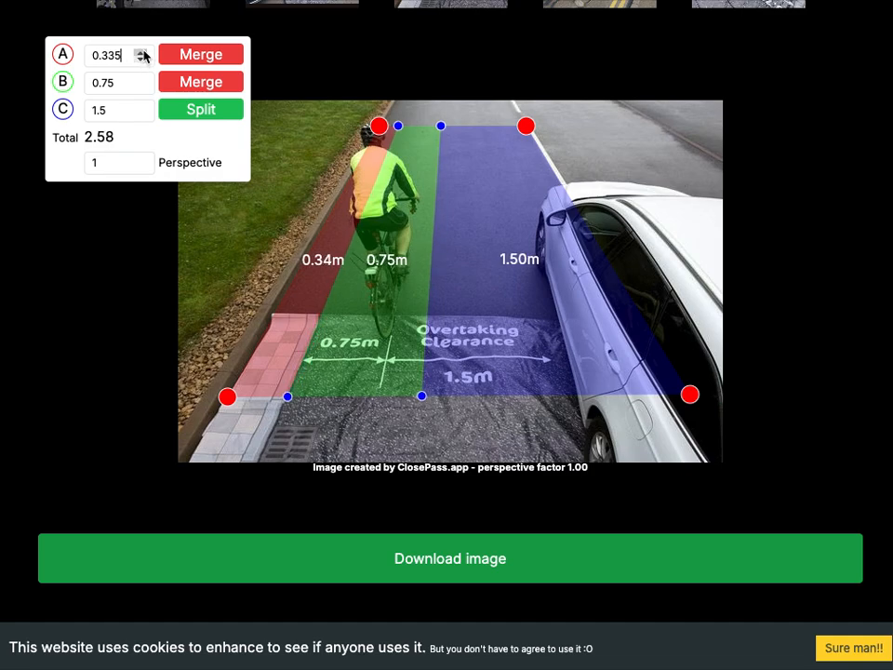
{"action": "left_click", "coordinate": [141, 53]}
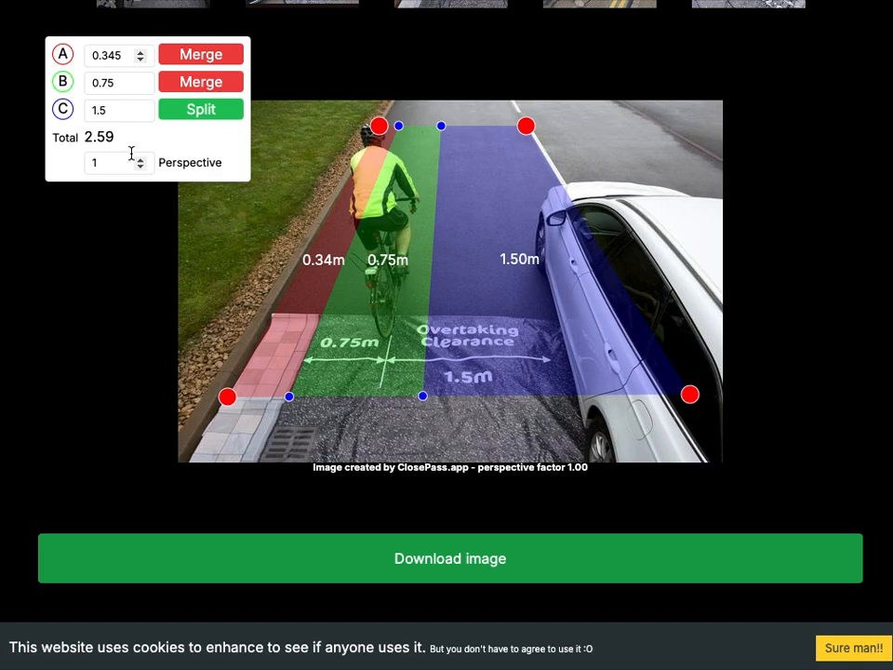
Raise the perspective factor to 1.46 and zone A to 0.695, bringing the dividers closer to the mat's 0.75m marks
{"action": "left_click_drag", "start_coordinate": [139, 159], "coordinate": [140, 160]}
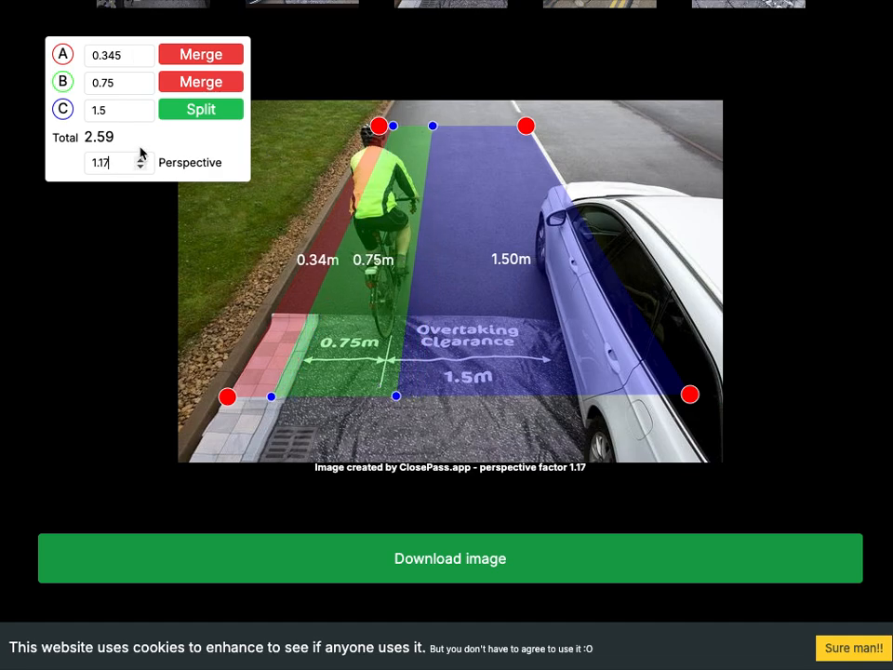
{"action": "left_click", "coordinate": [140, 59]}
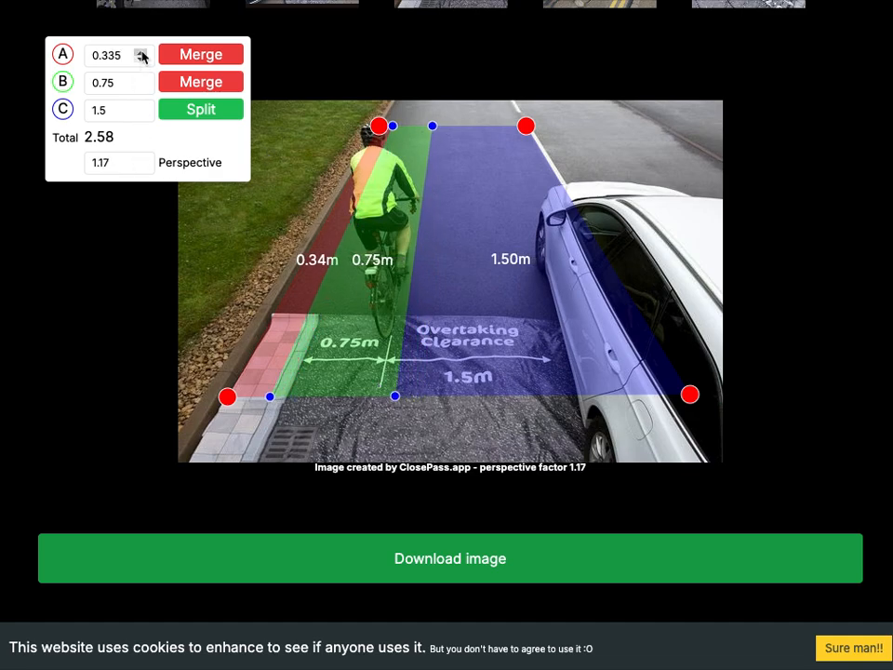
{"action": "left_click_drag", "start_coordinate": [139, 53], "coordinate": [139, 54]}
{"action": "left_click_drag", "start_coordinate": [142, 160], "coordinate": [144, 163]}
{"action": "left_click_drag", "start_coordinate": [140, 59], "coordinate": [141, 55]}
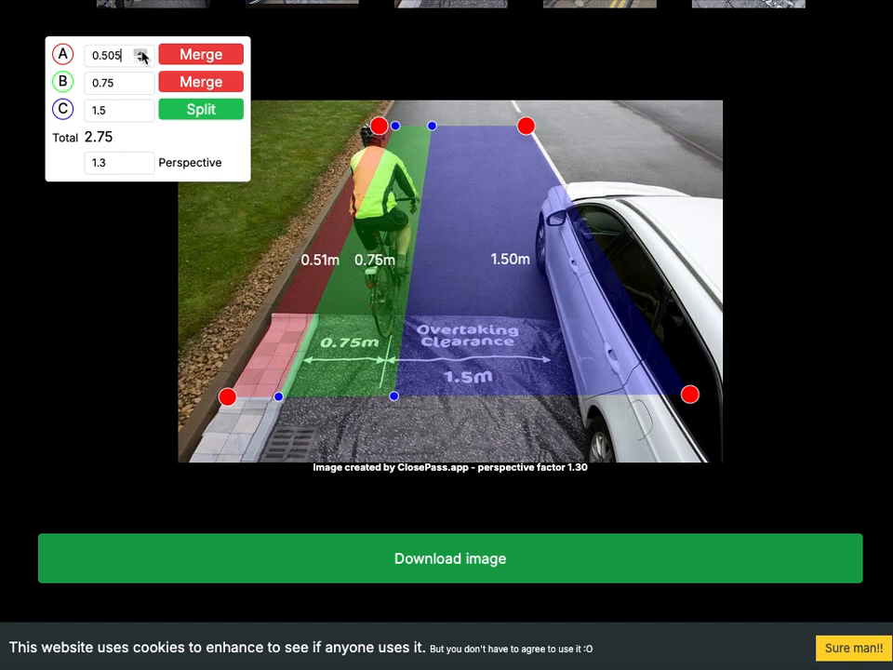
{"action": "left_click_drag", "start_coordinate": [140, 162], "coordinate": [139, 156]}
{"action": "left_click", "coordinate": [140, 54]}
{"action": "left_click_drag", "start_coordinate": [140, 56], "coordinate": [141, 56]}
{"action": "left_click", "coordinate": [142, 160]}
{"action": "left_click_drag", "start_coordinate": [143, 163], "coordinate": [140, 157]}
{"action": "left_click_drag", "start_coordinate": [141, 57], "coordinate": [140, 55]}
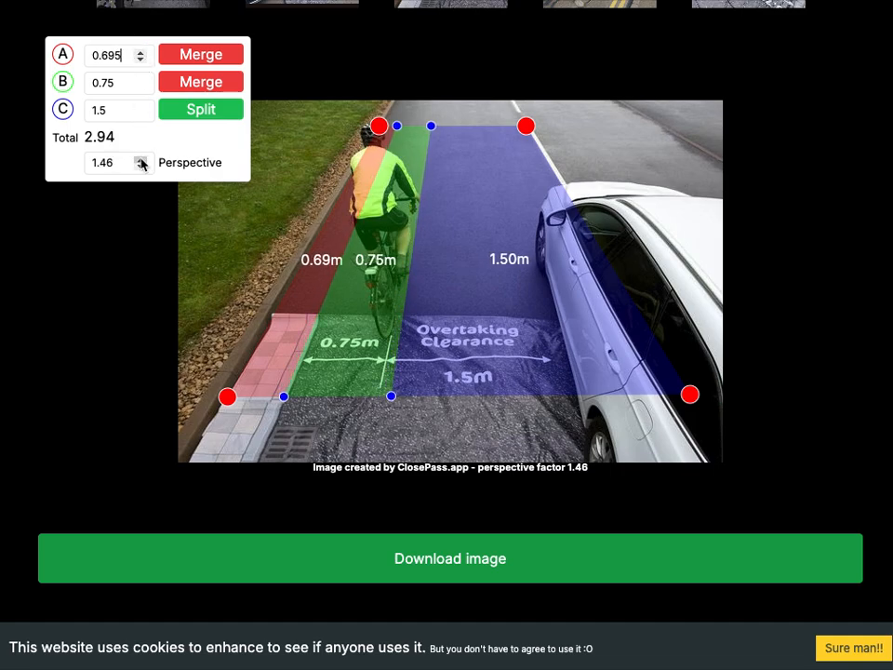
Increase the perspective factor to 1.62 and zone A's width to 0.815, keeping zone B aligned with the mat's 0.75m span
{"action": "left_click_drag", "start_coordinate": [140, 159], "coordinate": [140, 159]}
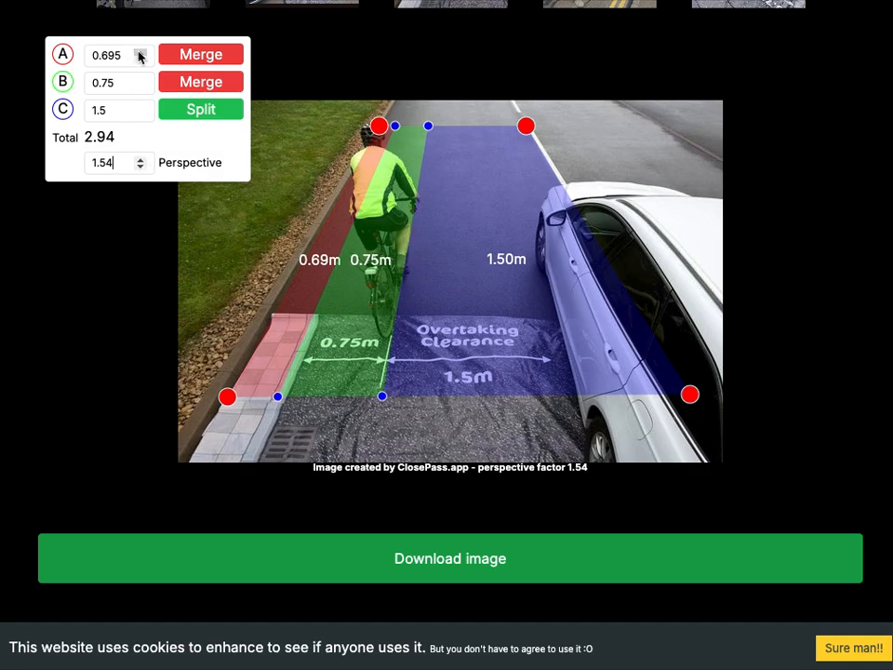
{"action": "left_click_drag", "start_coordinate": [141, 53], "coordinate": [140, 53]}
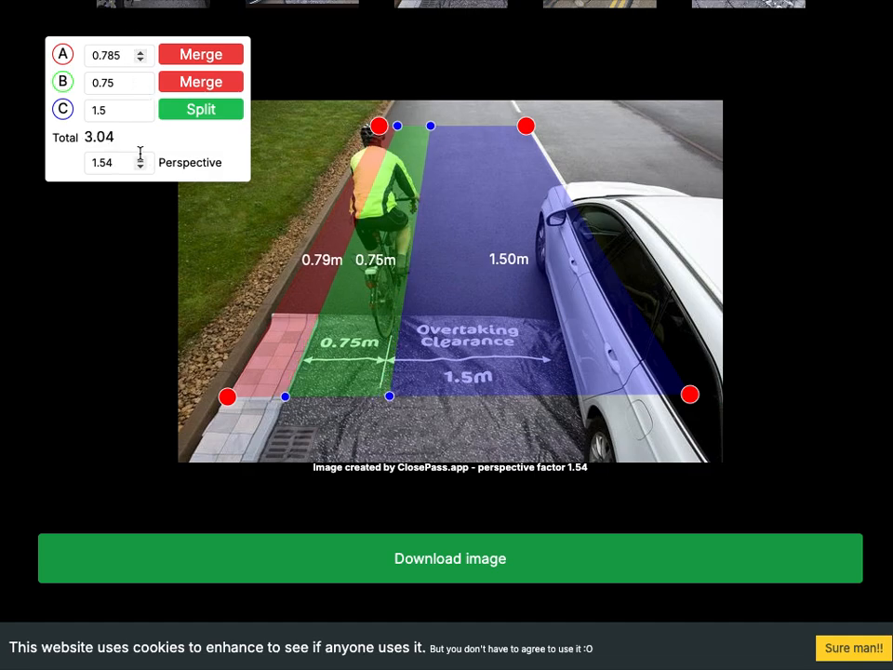
{"action": "left_click_drag", "start_coordinate": [139, 160], "coordinate": [141, 162]}
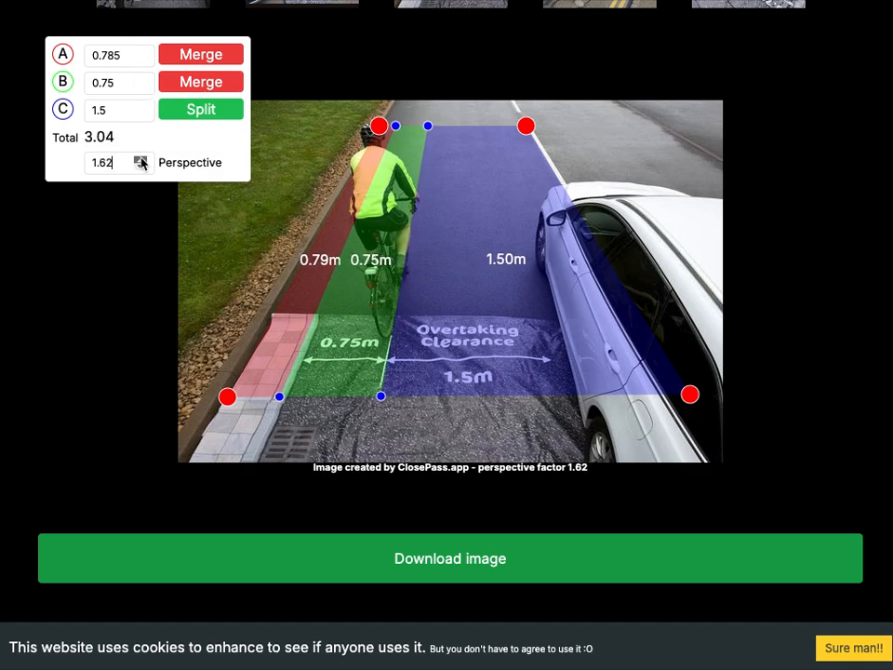
{"action": "left_click", "coordinate": [140, 52]}
{"action": "scroll", "coordinate": [140, 52], "scroll_direction": "down", "scroll_amount": 3}
{"action": "scroll", "coordinate": [140, 51], "scroll_direction": "up", "scroll_amount": 1}
{"action": "scroll", "coordinate": [140, 52], "scroll_direction": "up", "scroll_amount": 6}
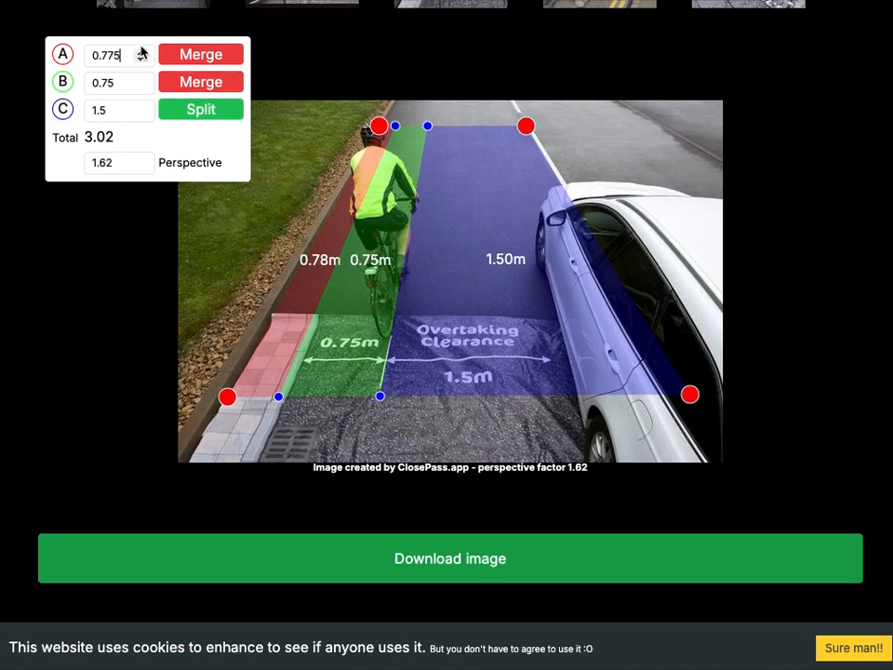
{"action": "scroll", "coordinate": [139, 56], "scroll_direction": "up", "scroll_amount": 2}
{"action": "scroll", "coordinate": [140, 56], "scroll_direction": "up", "scroll_amount": 7}
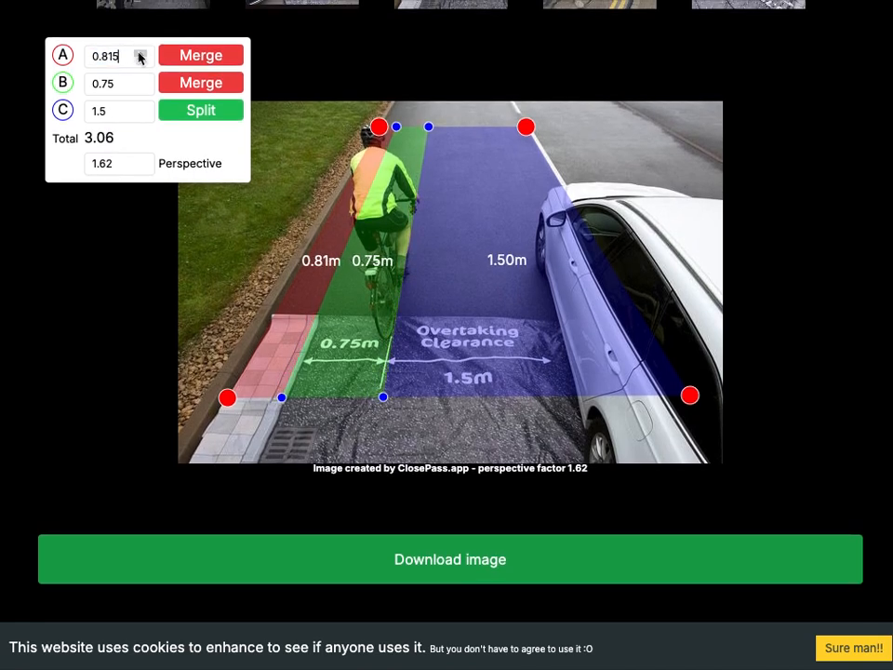
Fine-tune the perspective factor to 1.75 and zone A to 0.965 so zone B spans the mat's 0.75m arrow
{"action": "left_click", "coordinate": [142, 163]}
{"action": "scroll", "coordinate": [142, 162], "scroll_direction": "down", "scroll_amount": 5}
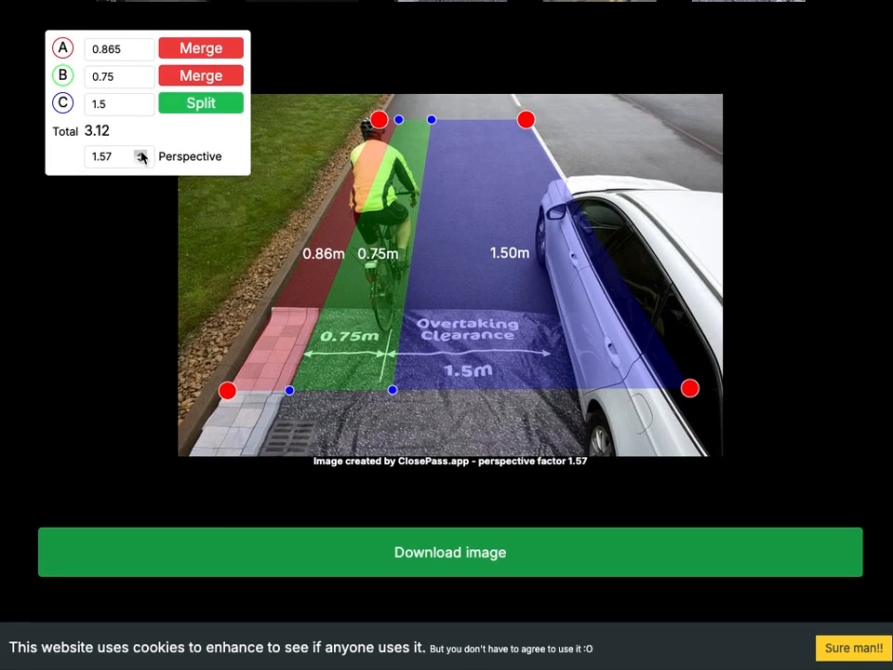
{"action": "scroll", "coordinate": [141, 156], "scroll_direction": "up", "scroll_amount": 10}
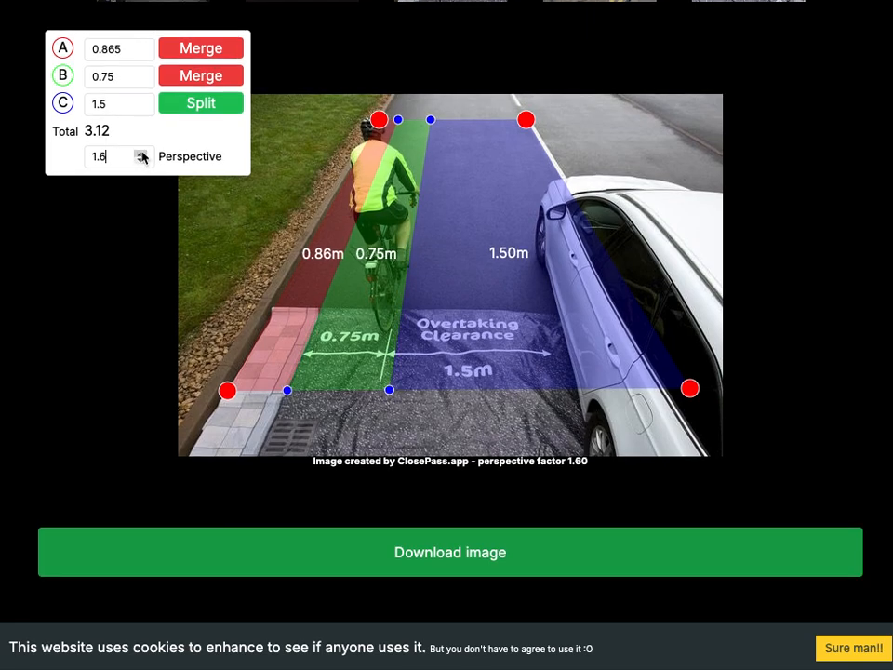
{"action": "left_click", "coordinate": [139, 46]}
{"action": "scroll", "coordinate": [139, 49], "scroll_direction": "up", "scroll_amount": 5}
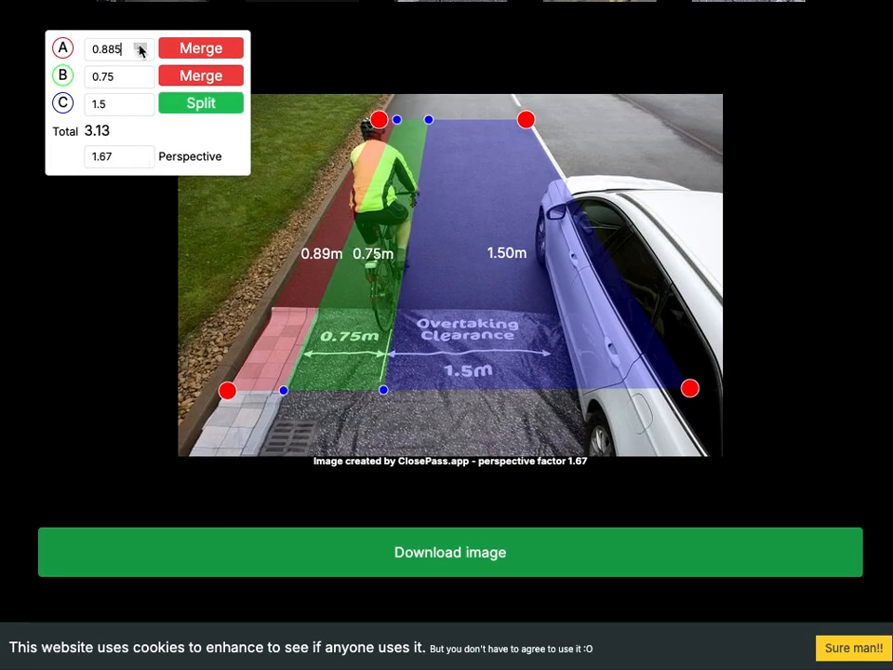
{"action": "left_click", "coordinate": [140, 153]}
{"action": "scroll", "coordinate": [141, 154], "scroll_direction": "up", "scroll_amount": 5}
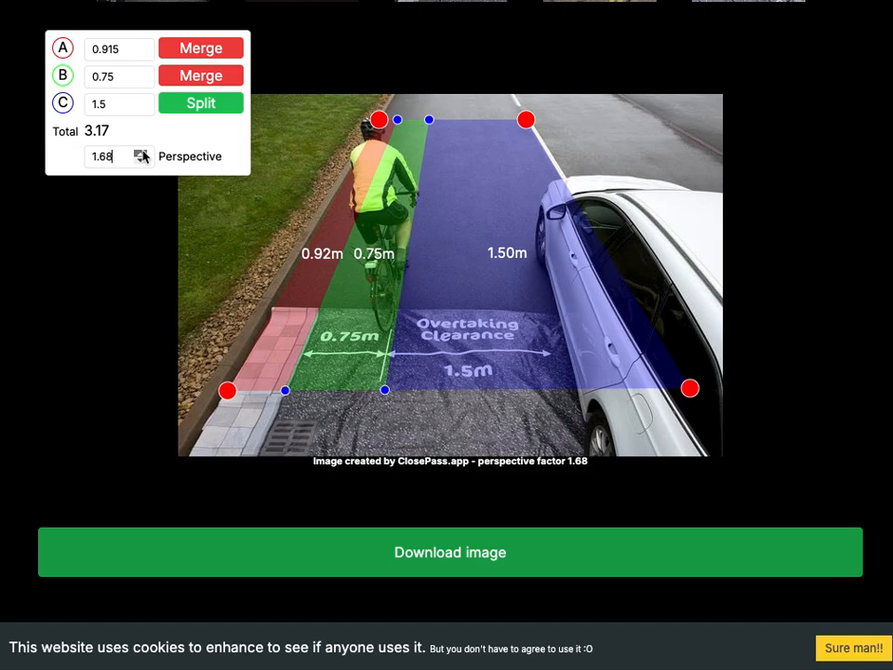
{"action": "left_click", "coordinate": [138, 49]}
{"action": "scroll", "coordinate": [139, 49], "scroll_direction": "up", "scroll_amount": 4}
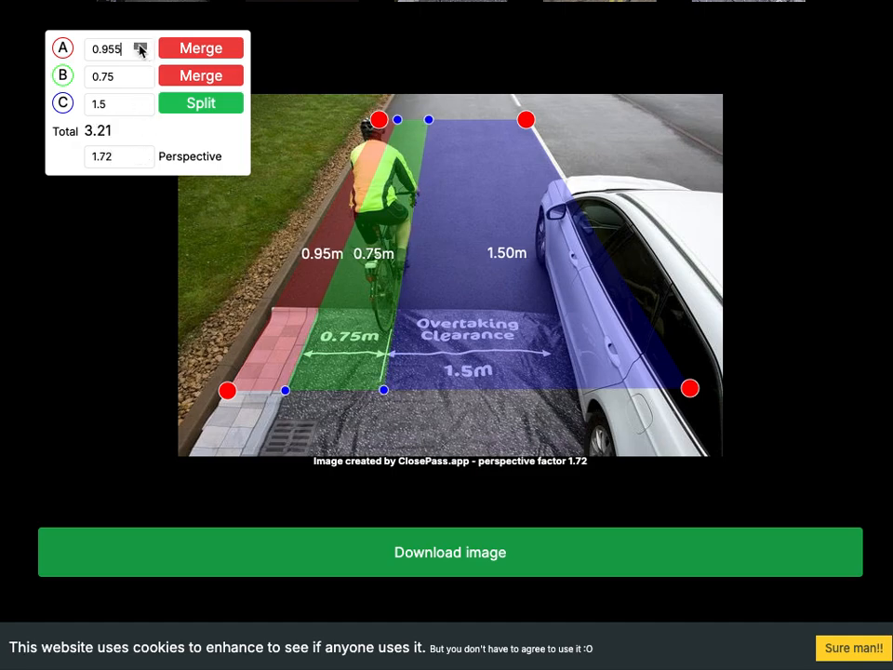
{"action": "left_click", "coordinate": [142, 152]}
{"action": "left_click", "coordinate": [141, 153]}
{"action": "left_click", "coordinate": [142, 152]}
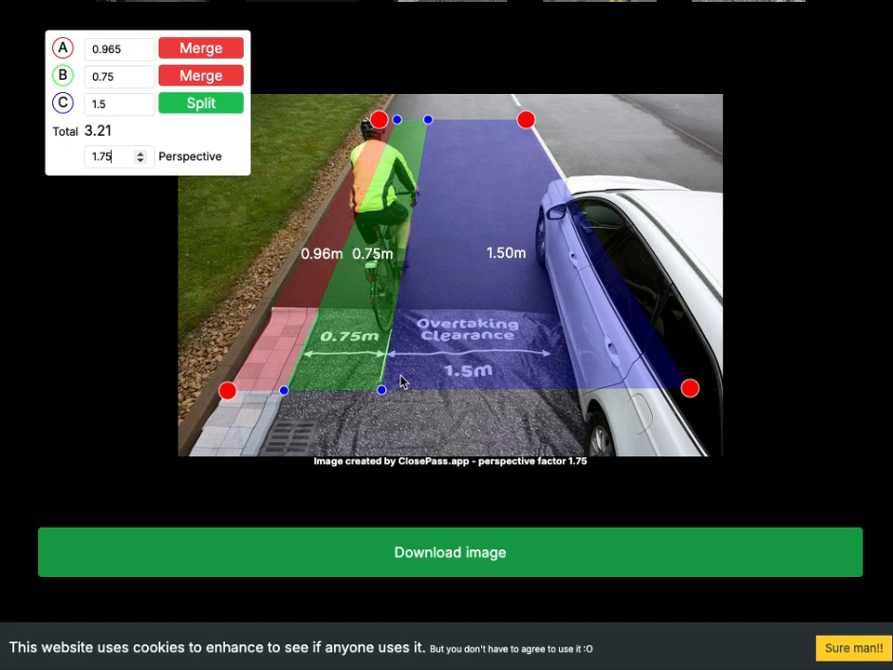
Load the first sample photo, with the cyclist beside the black van, and merge all three zones into one
{"action": "scroll", "coordinate": [492, 201], "scroll_direction": "up", "scroll_amount": 3}
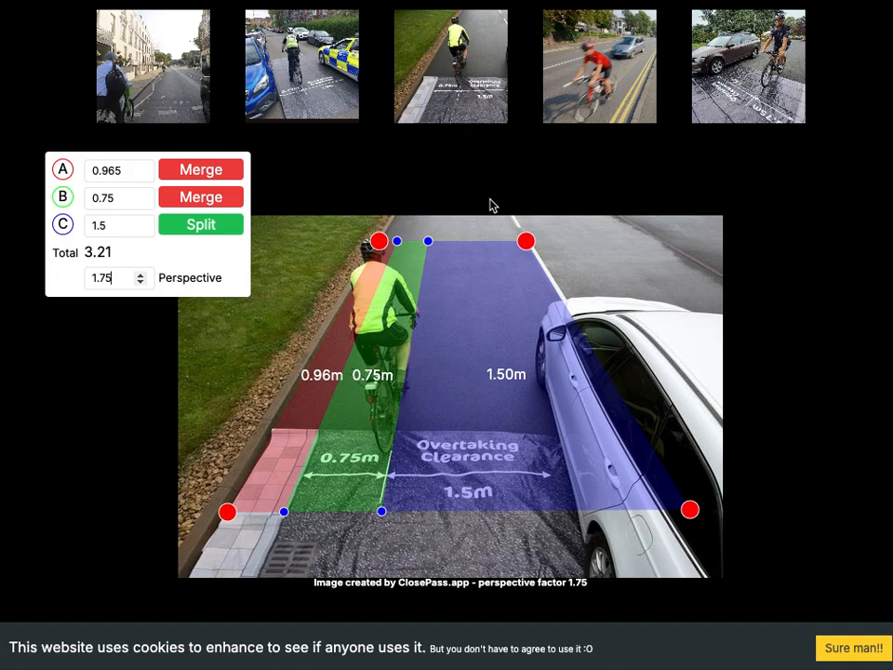
{"action": "left_click", "coordinate": [119, 51]}
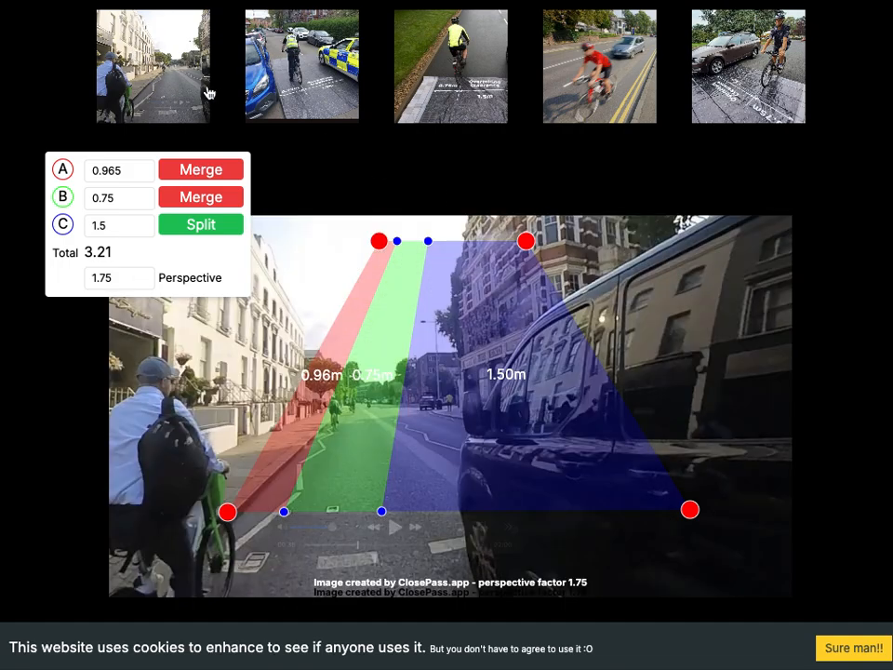
{"action": "scroll", "coordinate": [225, 145], "scroll_direction": "down", "scroll_amount": 1}
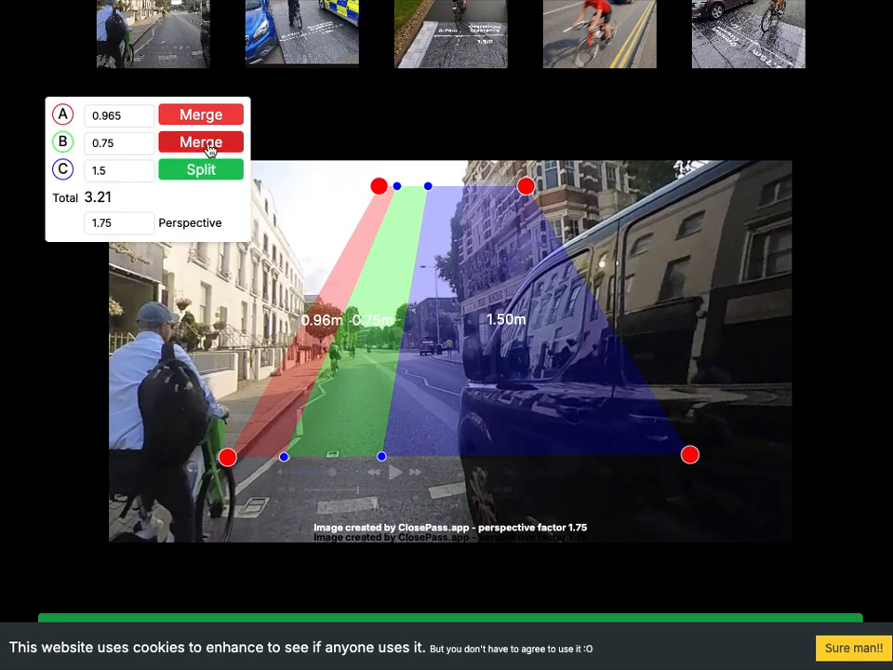
{"action": "left_click", "coordinate": [208, 145]}
{"action": "left_click", "coordinate": [212, 115]}
{"action": "scroll", "coordinate": [375, 329], "scroll_direction": "down", "scroll_amount": 1}
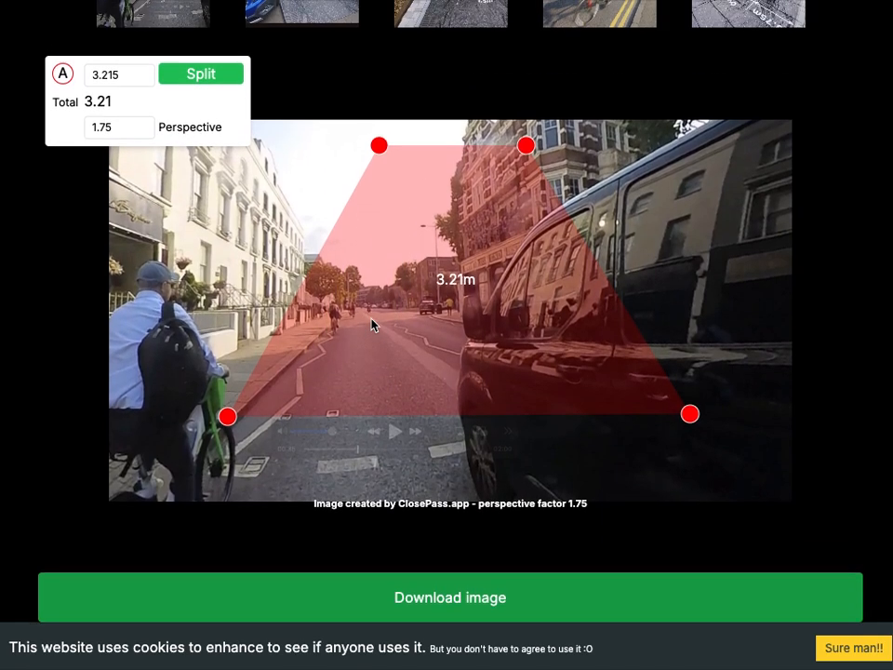
{"action": "scroll", "coordinate": [370, 325], "scroll_direction": "up", "scroll_amount": 1}
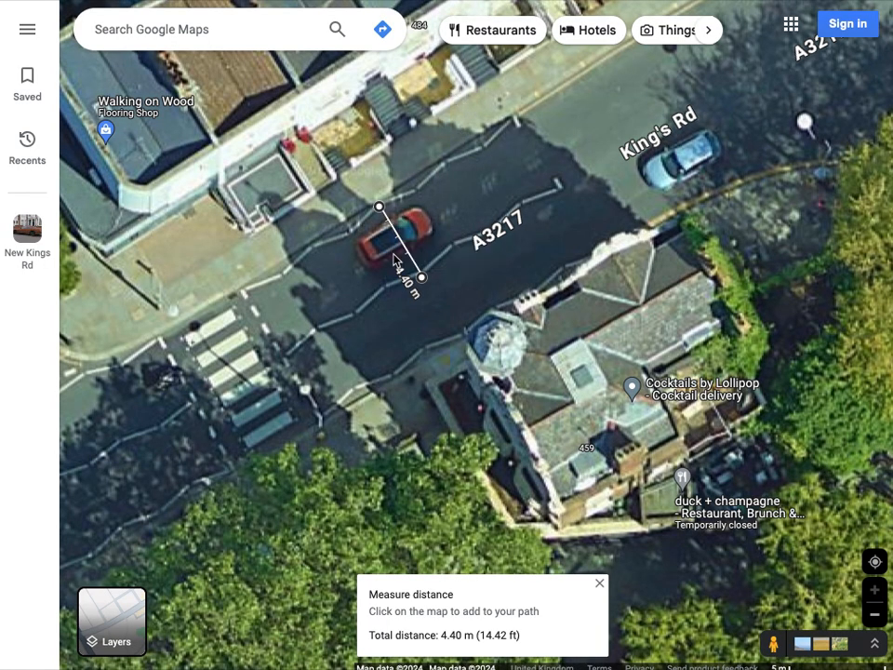
Switch to Google Maps and measure the King's Rd lane width between kerbside and centre zigzag lines at several points
{"action": "left_click_drag", "start_coordinate": [378, 206], "coordinate": [451, 163]}
{"action": "left_click_drag", "start_coordinate": [419, 278], "coordinate": [563, 194]}
{"action": "left_click_drag", "start_coordinate": [450, 165], "coordinate": [237, 291]}
{"action": "left_click_drag", "start_coordinate": [561, 194], "coordinate": [280, 363]}
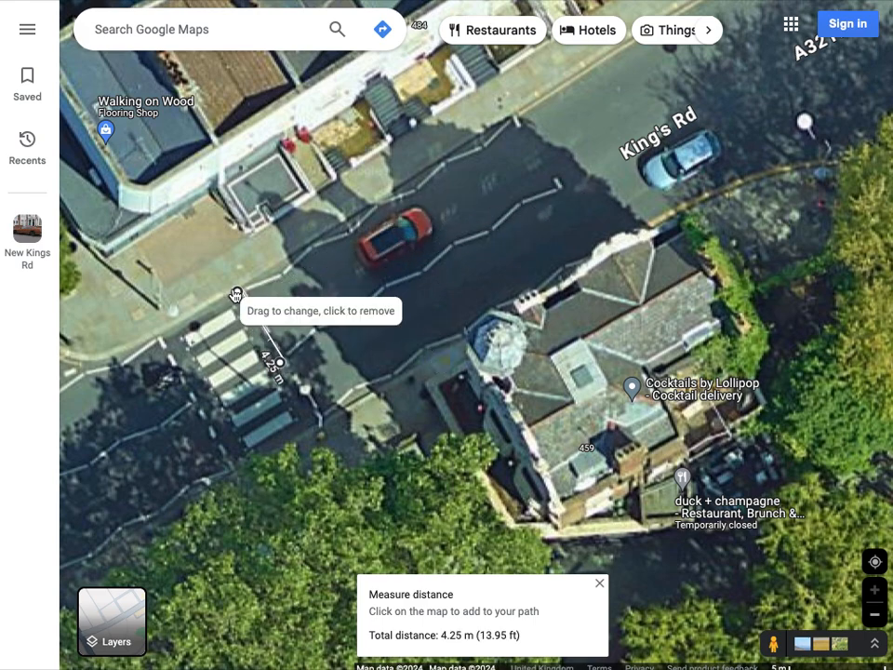
{"action": "left_click_drag", "start_coordinate": [236, 294], "coordinate": [308, 254]}
{"action": "left_click_drag", "start_coordinate": [279, 362], "coordinate": [351, 322]}
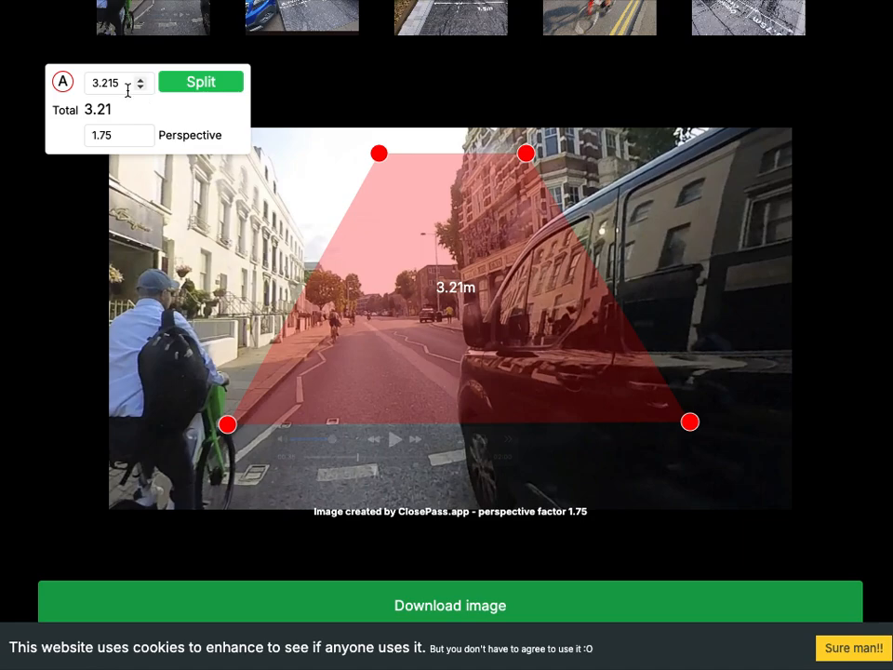
Set the zone's width to 4.4 and fit its four corners to the lane surface between the kerb and the centre line beside the van
{"action": "left_click_drag", "start_coordinate": [128, 84], "coordinate": [64, 80]}
{"action": "type", "text": "4.4"}
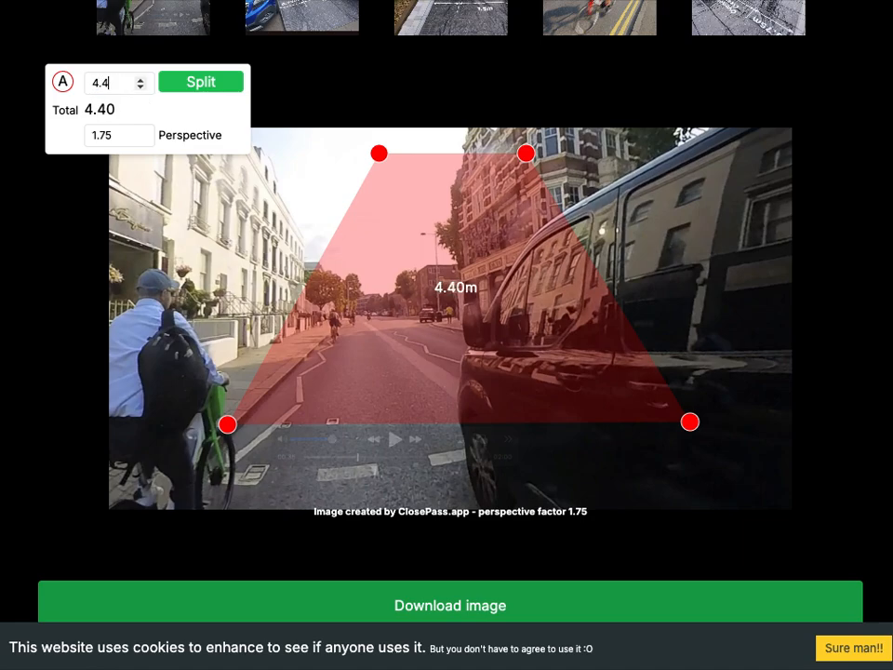
{"action": "mouse_move", "coordinate": [378, 153]}
{"action": "left_mouse_down"}
{"action": "mouse_move", "coordinate": [327, 344]}
{"action": "mouse_move", "coordinate": [328, 333]}
{"action": "left_mouse_up"}
{"action": "mouse_move", "coordinate": [525, 153]}
{"action": "left_mouse_down"}
{"action": "mouse_move", "coordinate": [466, 279]}
{"action": "mouse_move", "coordinate": [385, 345]}
{"action": "mouse_move", "coordinate": [389, 331]}
{"action": "left_mouse_up"}
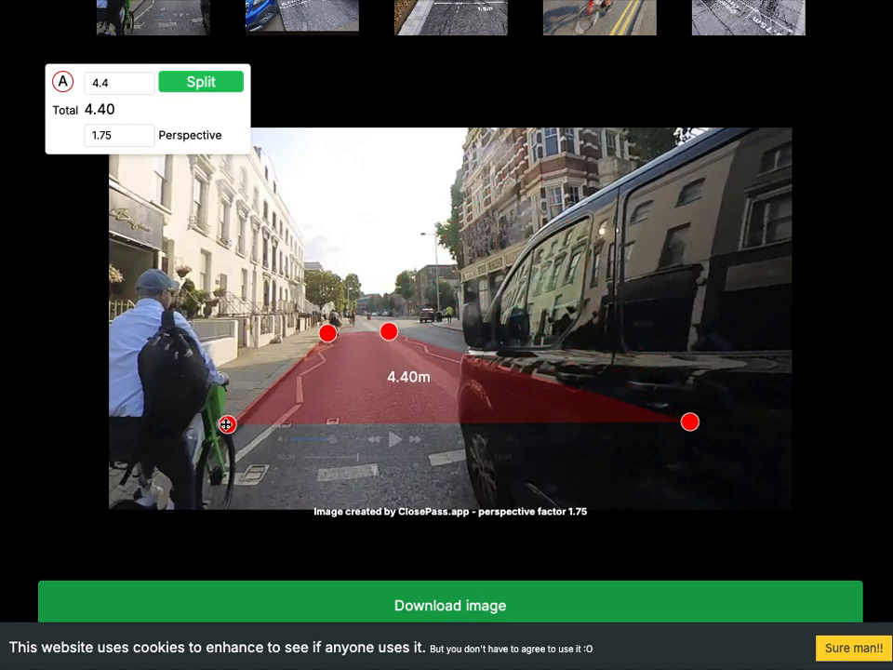
{"action": "left_click_drag", "start_coordinate": [227, 424], "coordinate": [198, 478]}
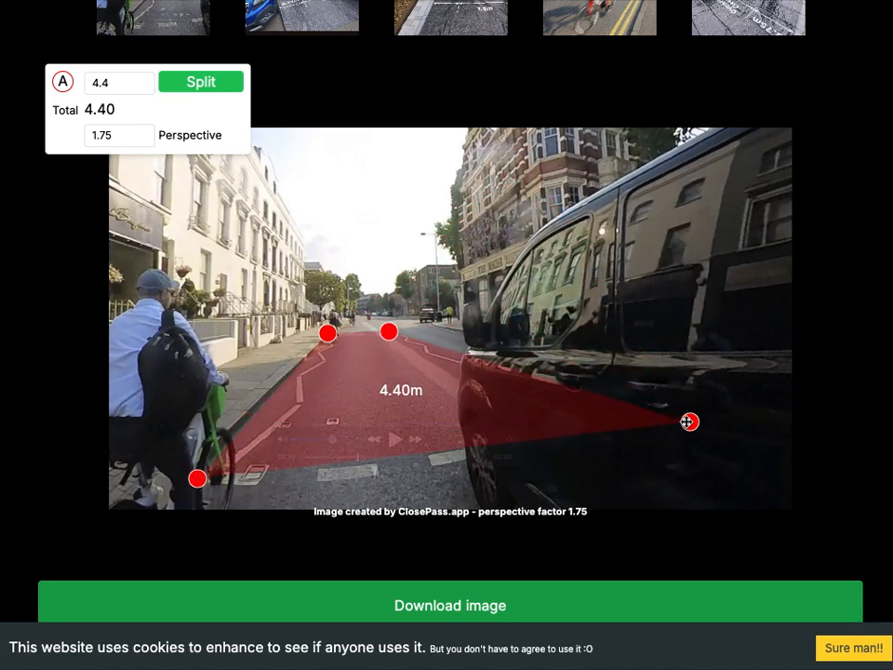
{"action": "left_click_drag", "start_coordinate": [689, 421], "coordinate": [658, 436]}
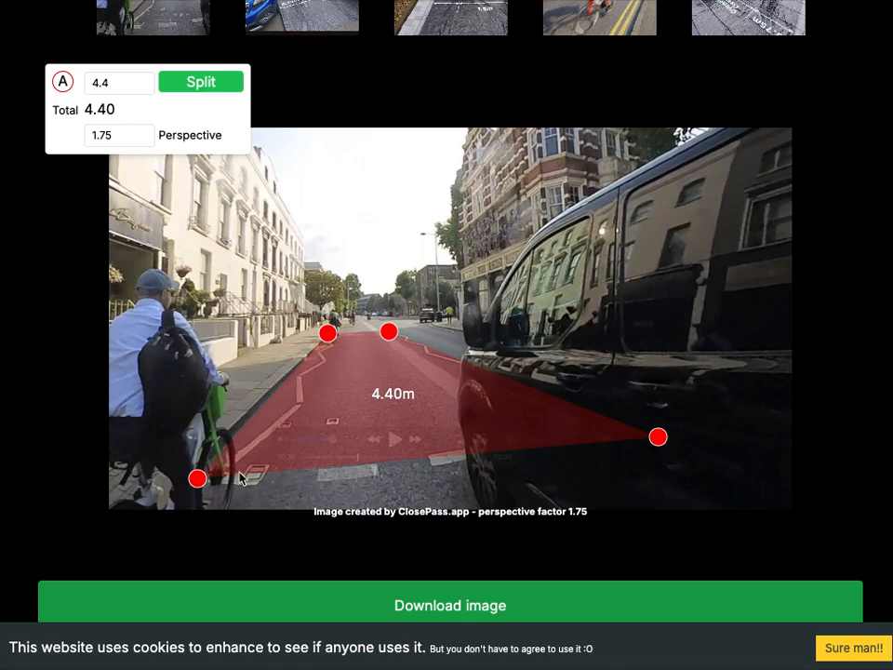
{"action": "scroll", "coordinate": [521, 389], "scroll_direction": "up", "scroll_amount": 1}
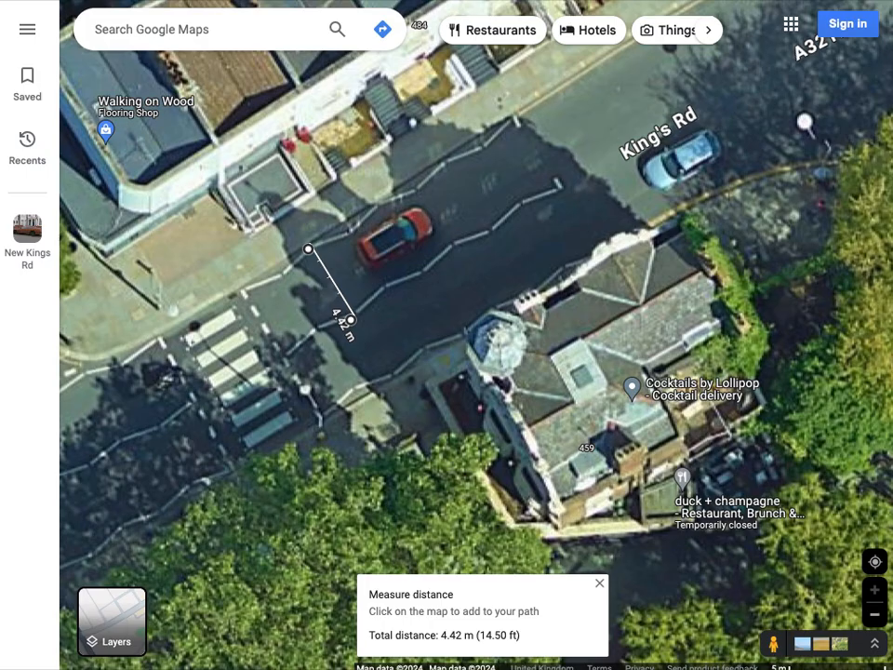
Switch to Google Maps and measure across the King's Rd lane at the edge of the zebra crossing
{"action": "left_click_drag", "start_coordinate": [312, 252], "coordinate": [237, 292]}
{"action": "left_click_drag", "start_coordinate": [346, 320], "coordinate": [265, 333]}
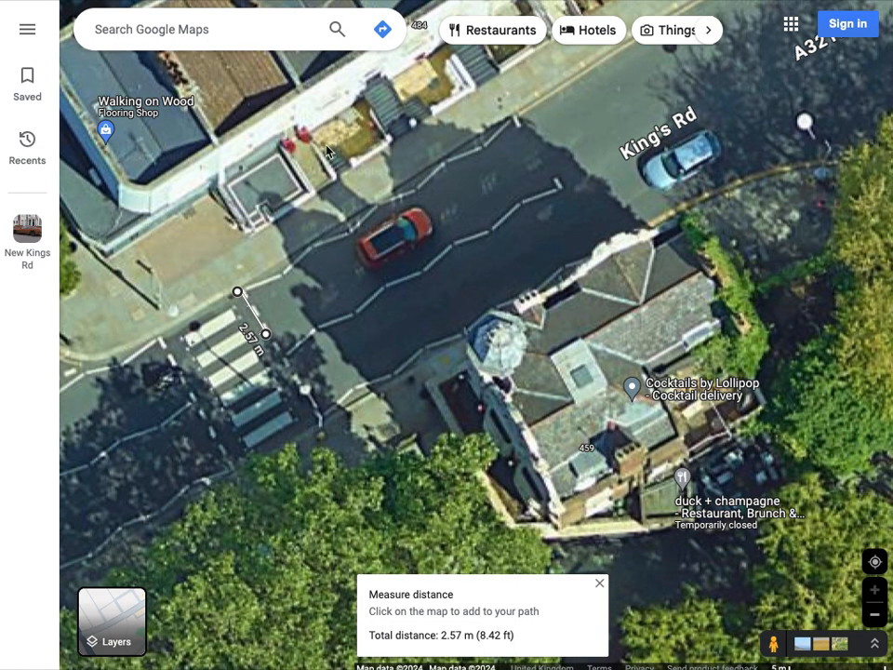
{"action": "left_click_drag", "start_coordinate": [260, 340], "coordinate": [260, 325]}
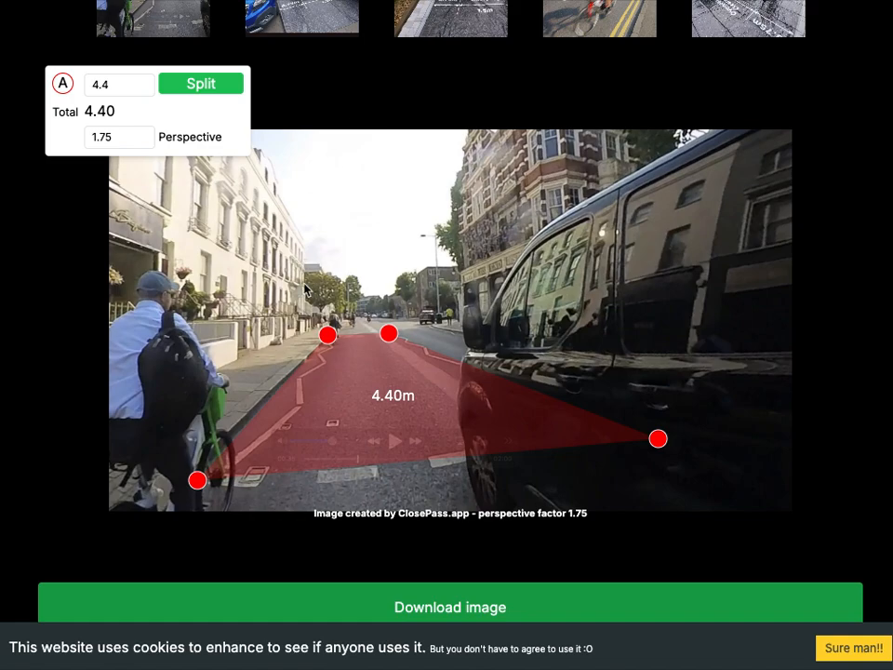
Return to the photo overlay, split the single zone in two and move their boundary so zone A spans 1.80 m
{"action": "left_click", "coordinate": [195, 86]}
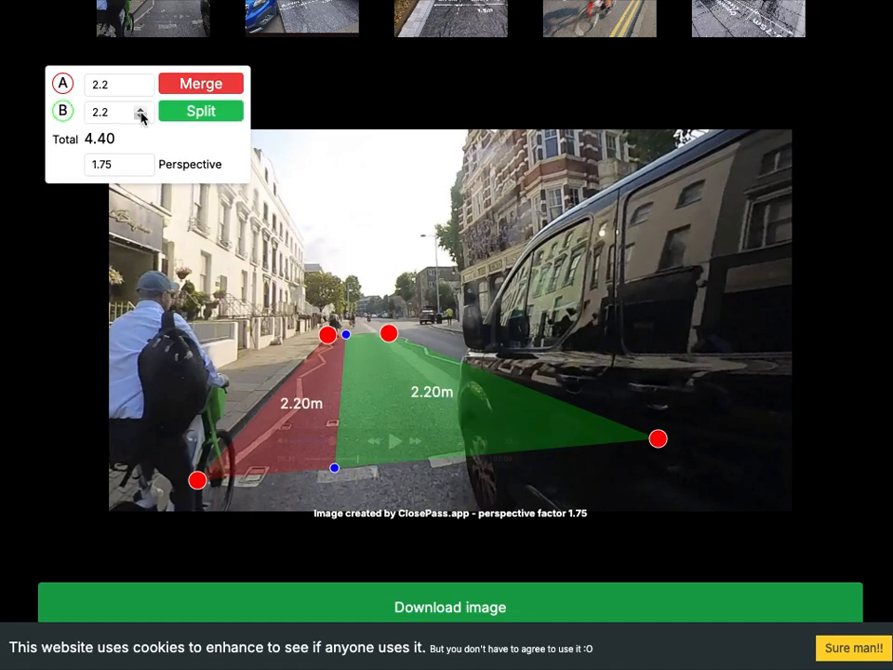
{"action": "left_click_drag", "start_coordinate": [333, 474], "coordinate": [380, 463]}
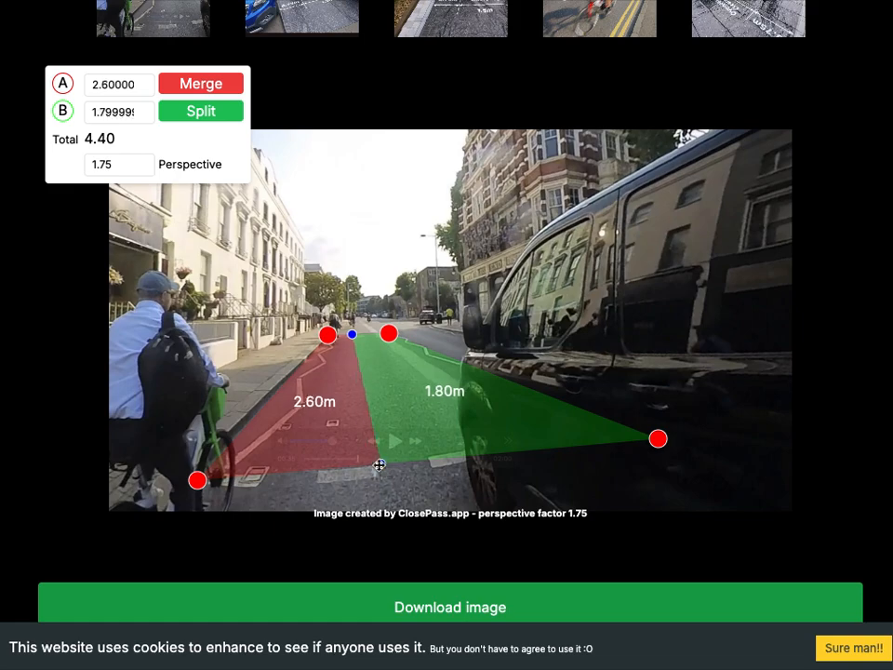
{"action": "left_click_drag", "start_coordinate": [380, 463], "coordinate": [297, 470]}
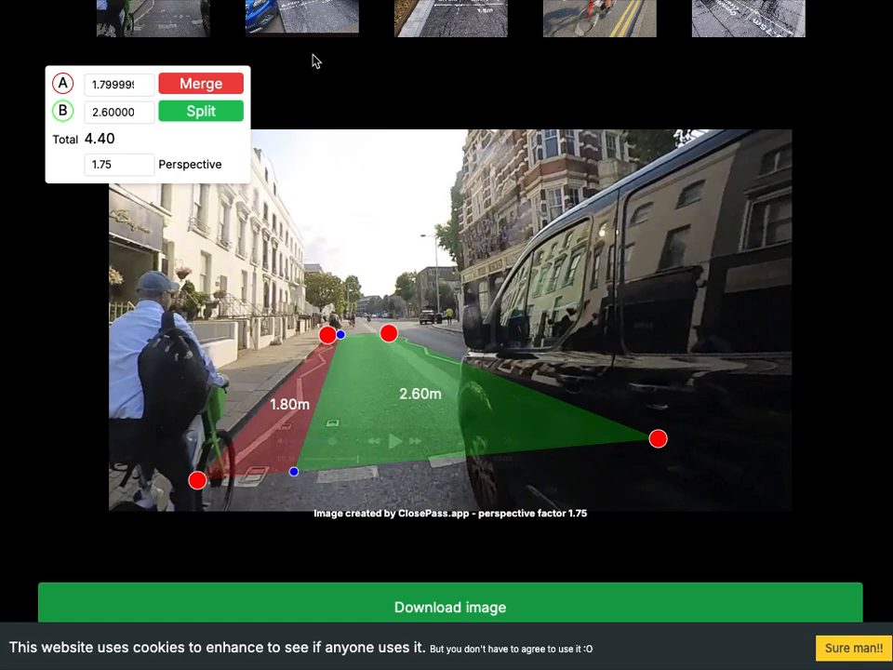
Reduce the perspective factor to 1.05
{"action": "left_click", "coordinate": [140, 162]}
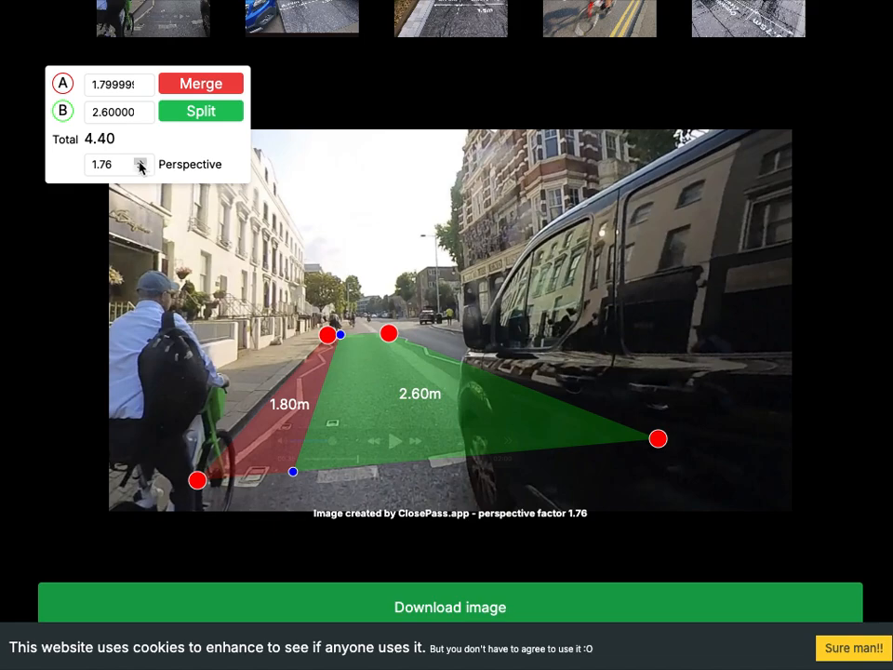
{"action": "left_click", "coordinate": [140, 169]}
{"action": "left_click_drag", "start_coordinate": [140, 169], "coordinate": [144, 165]}
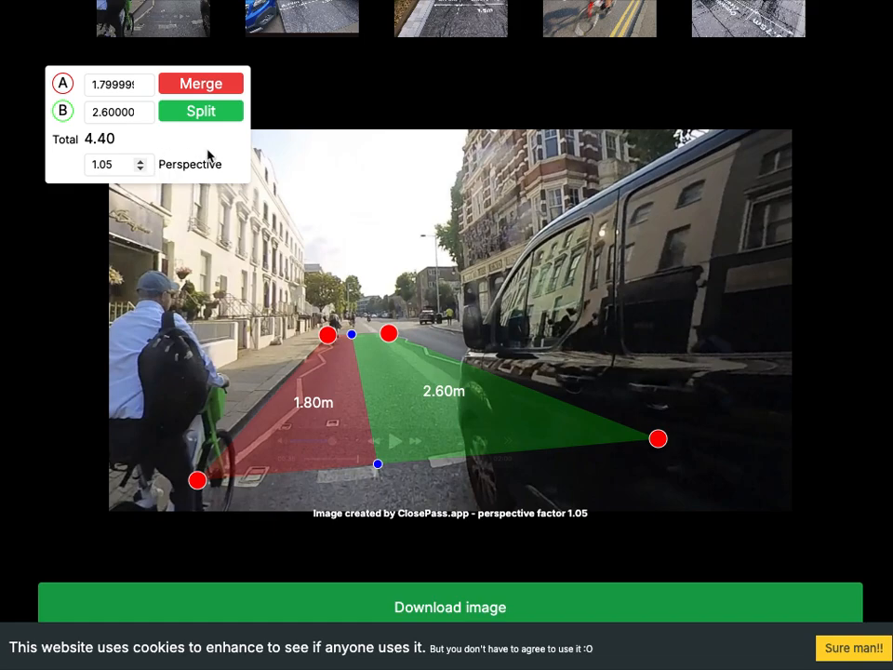
Rearrange the overlay into three zones of 1.90 m, 0.65 m and 1.85 m by splitting, merging and moving the boundaries along the crossing's dashed line
{"action": "left_click", "coordinate": [192, 113]}
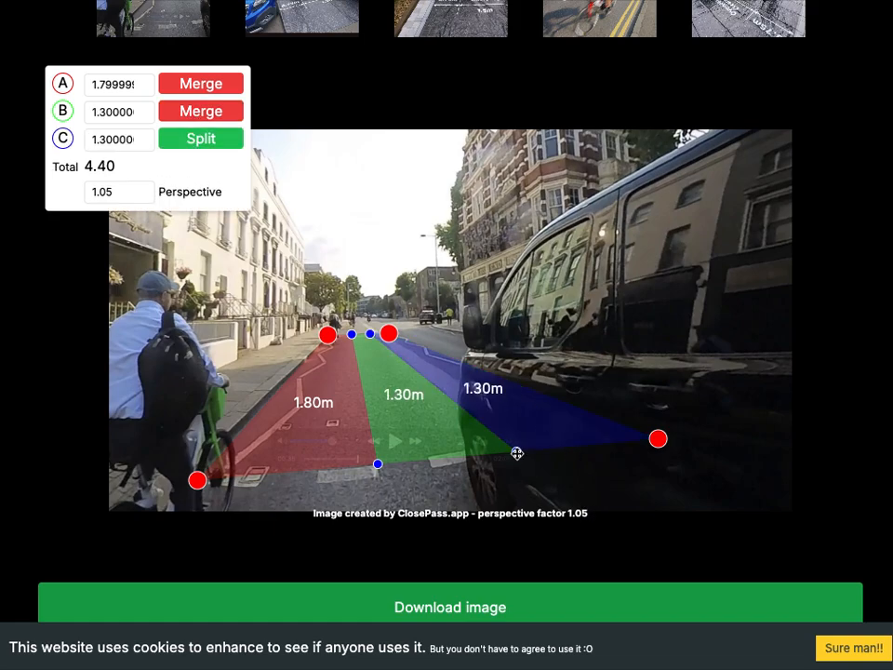
{"action": "left_click_drag", "start_coordinate": [517, 452], "coordinate": [453, 459]}
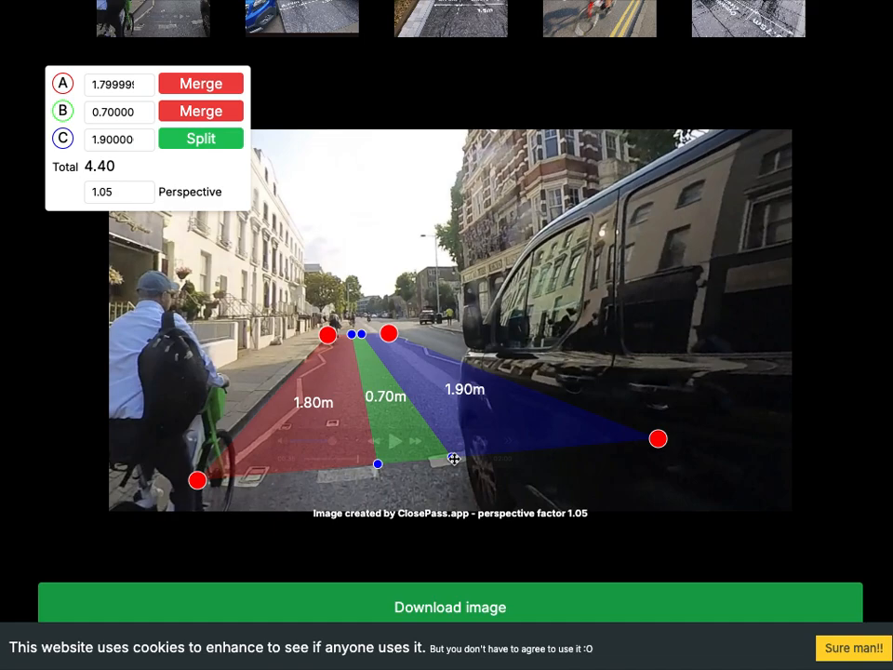
{"action": "left_click", "coordinate": [185, 85]}
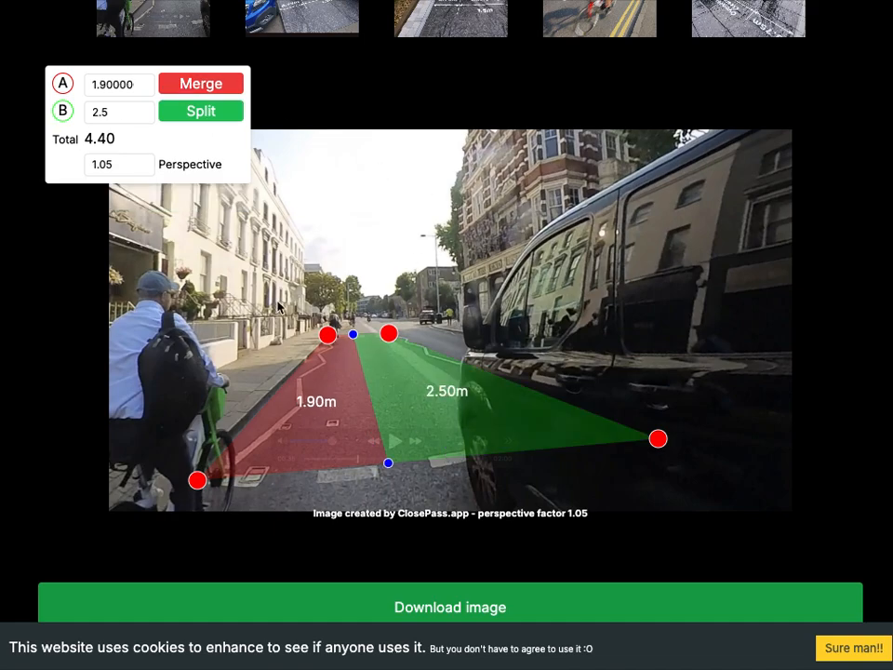
{"action": "left_click", "coordinate": [187, 111]}
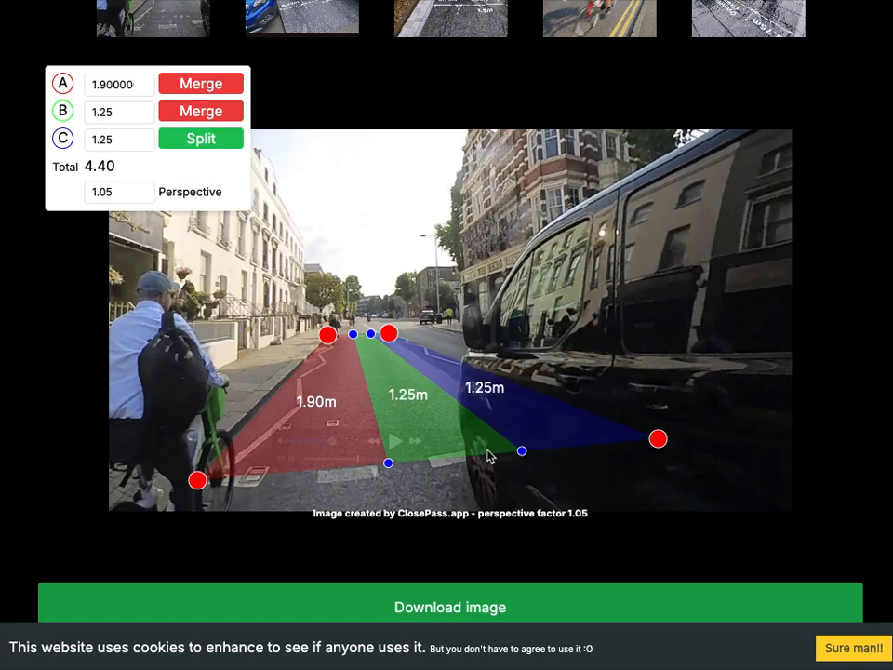
{"action": "left_click_drag", "start_coordinate": [521, 451], "coordinate": [457, 456]}
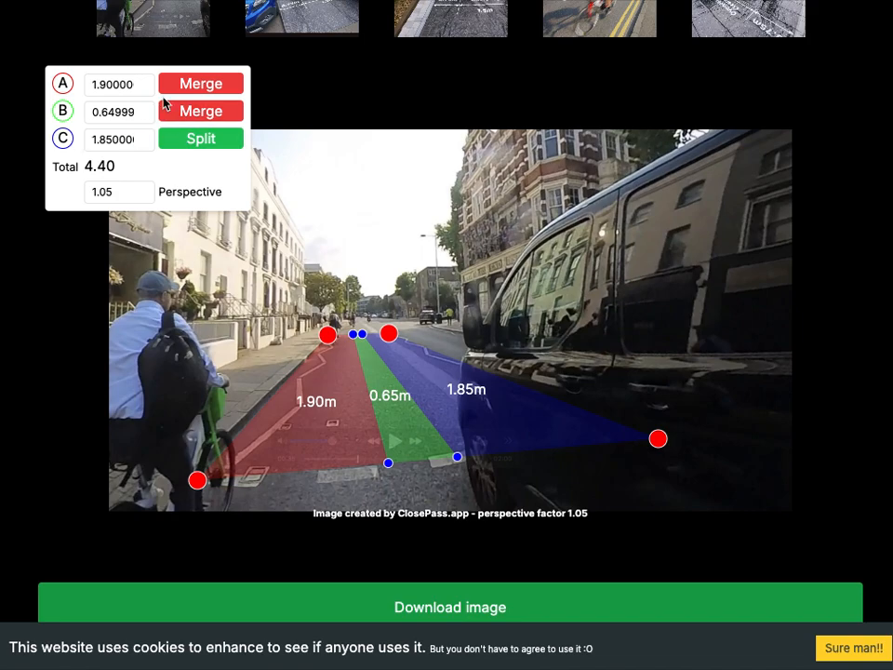
Split off a fourth zone and align the boundaries with the centres of the road dashes, giving widths of 0.60, 0.95, 0.93 and 1.93 m
{"action": "left_click", "coordinate": [198, 142]}
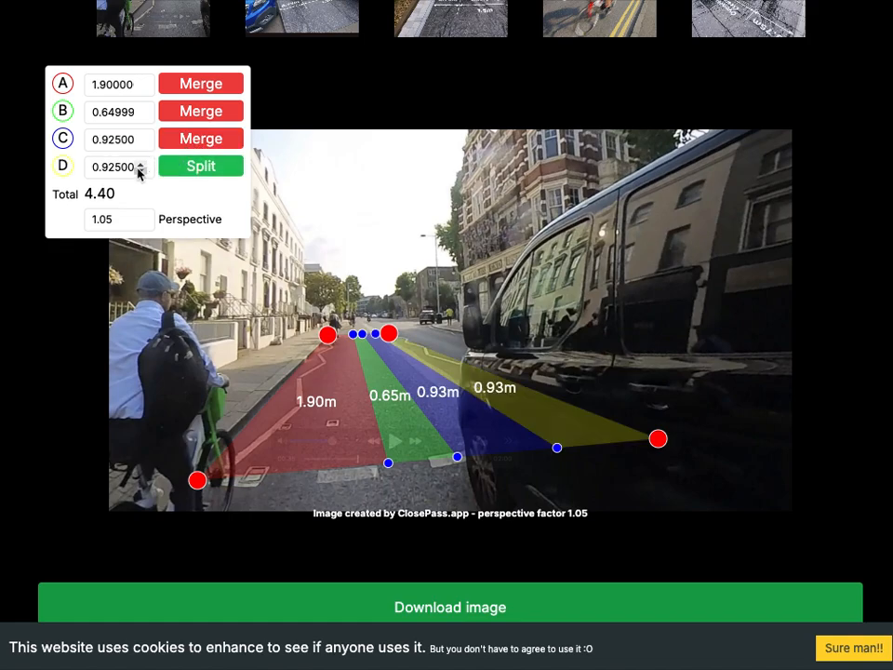
{"action": "double_click", "coordinate": [90, 167]}
{"action": "left_click_drag", "start_coordinate": [387, 462], "coordinate": [245, 476]}
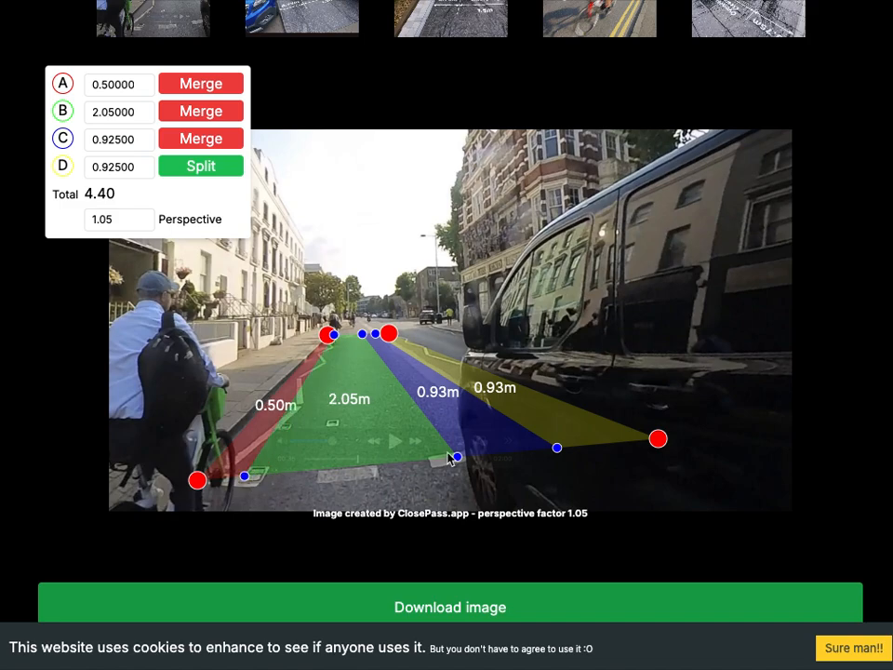
{"action": "left_click_drag", "start_coordinate": [456, 456], "coordinate": [371, 462]}
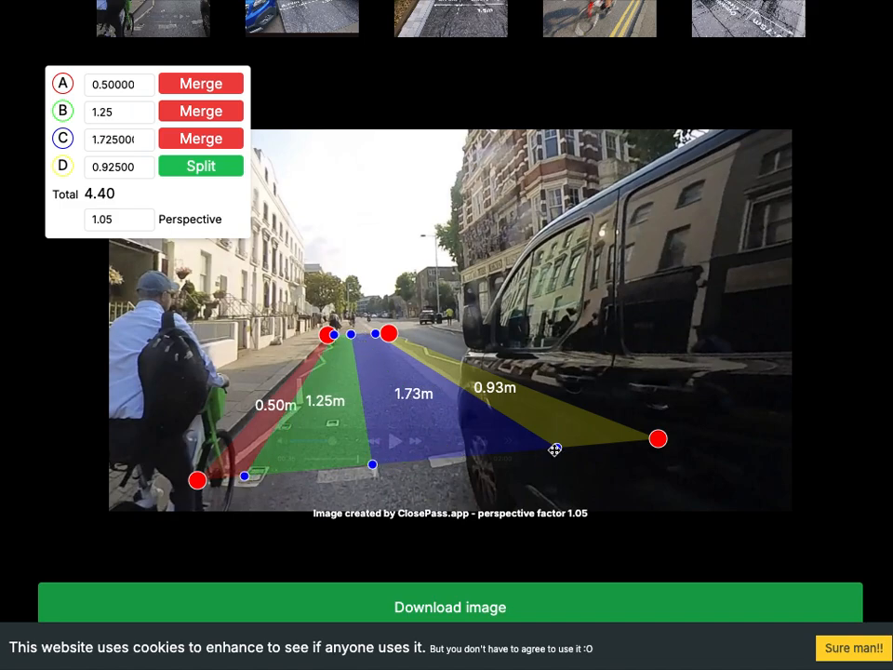
{"action": "left_click_drag", "start_coordinate": [556, 448], "coordinate": [450, 457]}
{"action": "left_click_drag", "start_coordinate": [372, 464], "coordinate": [383, 462]}
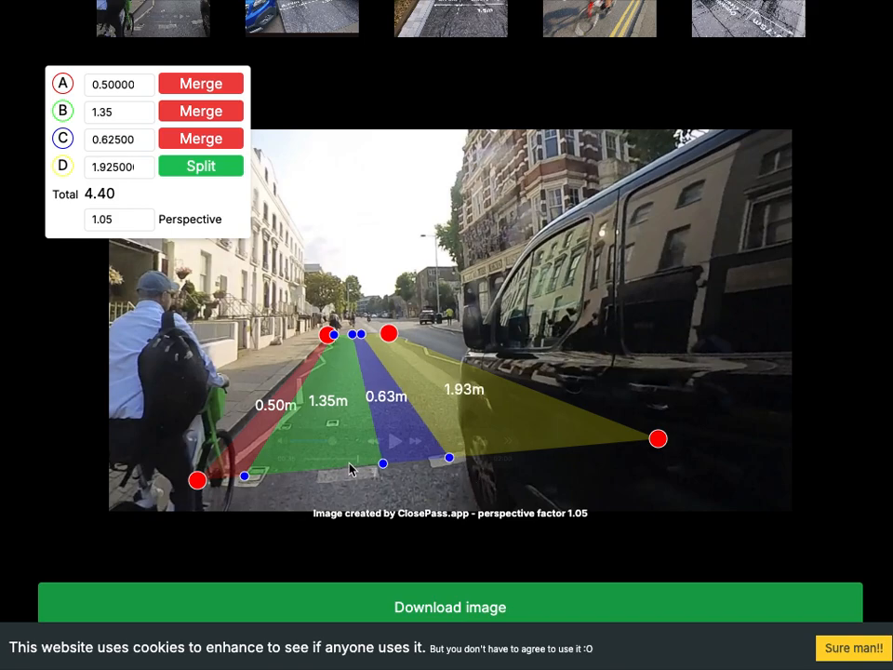
{"action": "left_click_drag", "start_coordinate": [243, 475], "coordinate": [255, 476]}
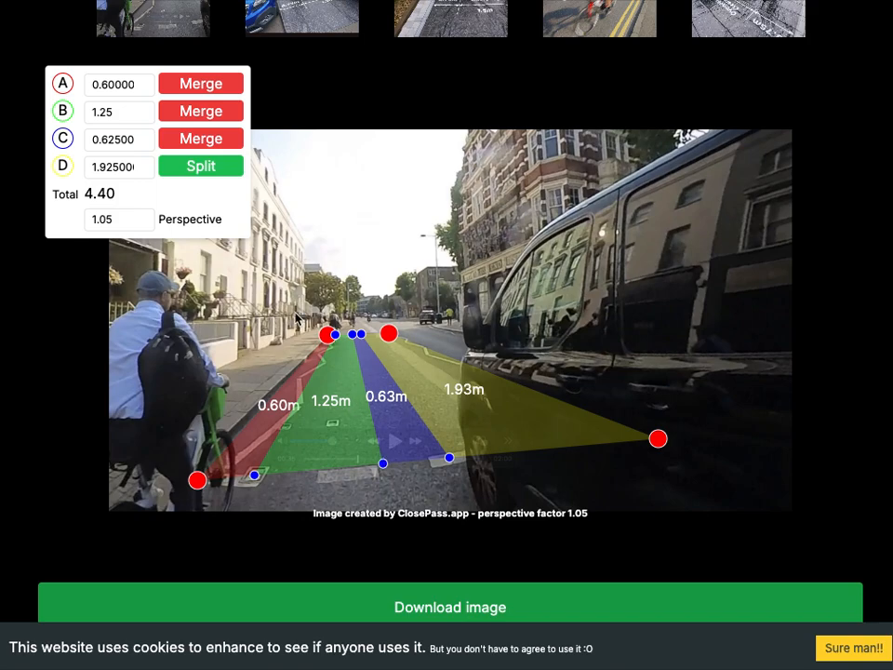
{"action": "left_click_drag", "start_coordinate": [381, 458], "coordinate": [357, 468]}
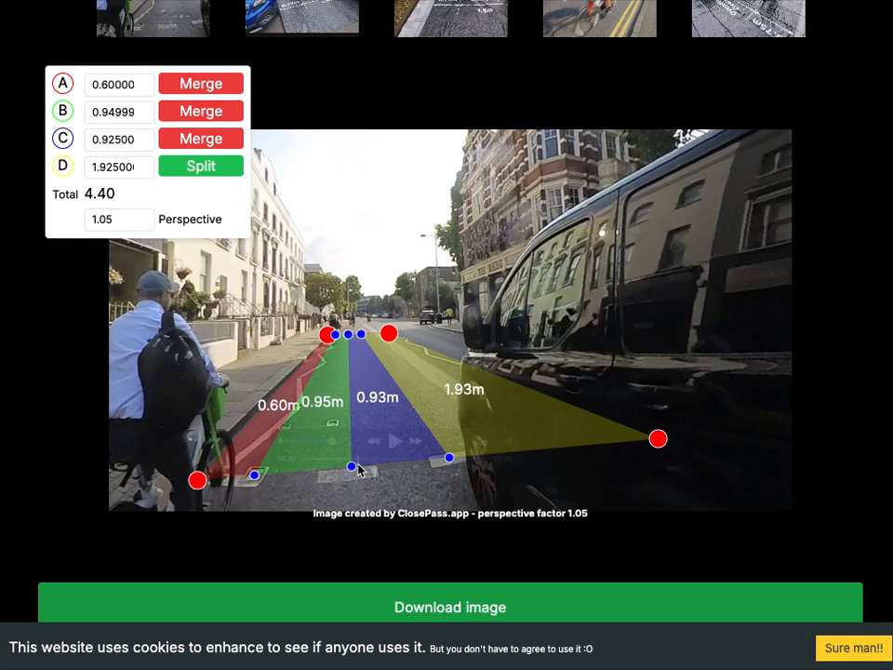